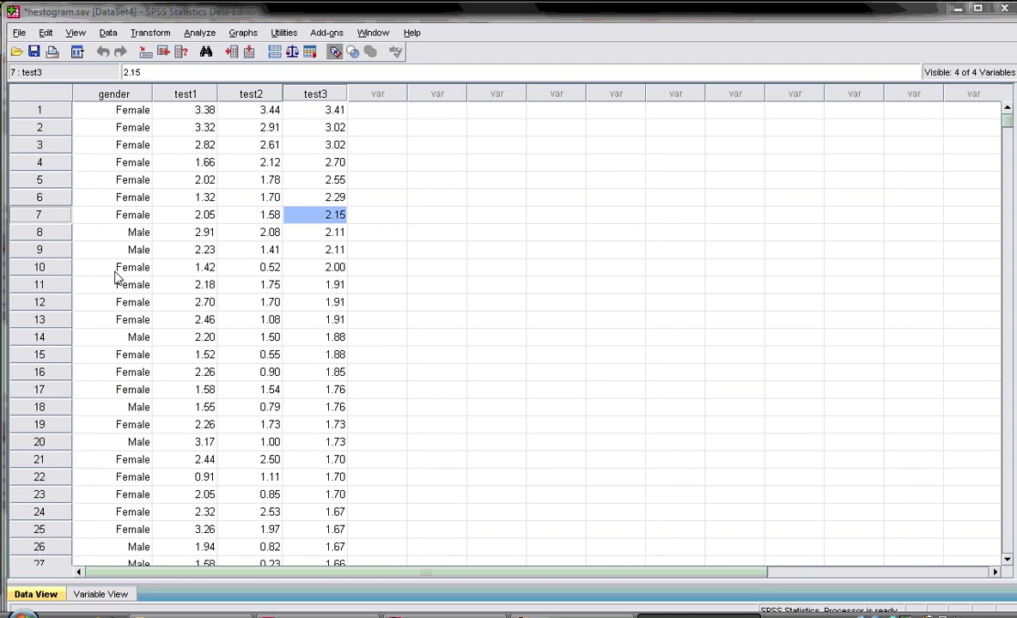
Step: Open Explore with gender as the factor for test1–test3 and turn on histograms
click(202, 34)
mouse_move(265, 73)
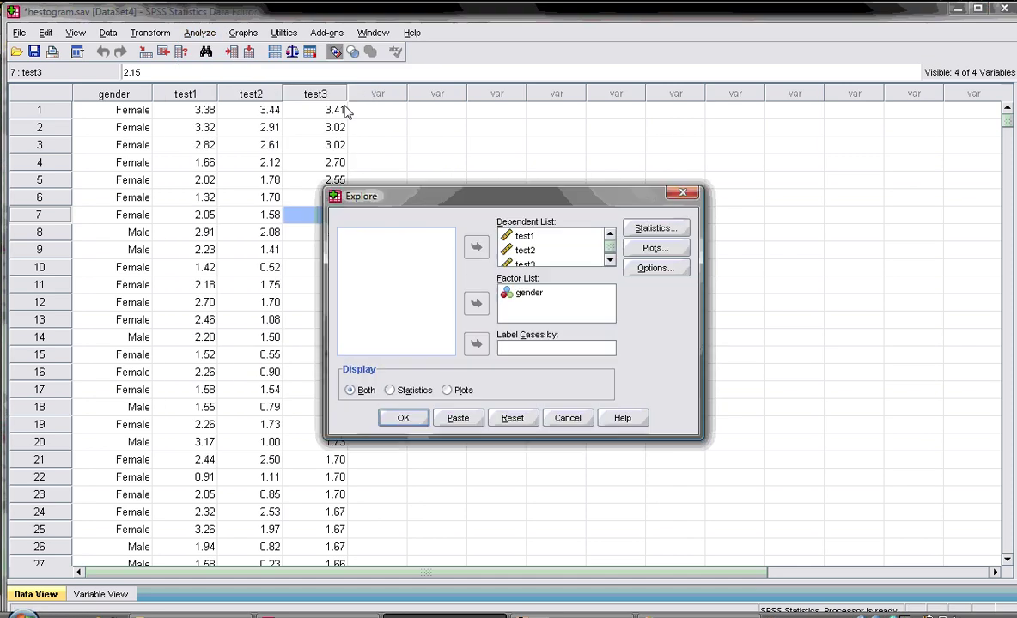
click(527, 294)
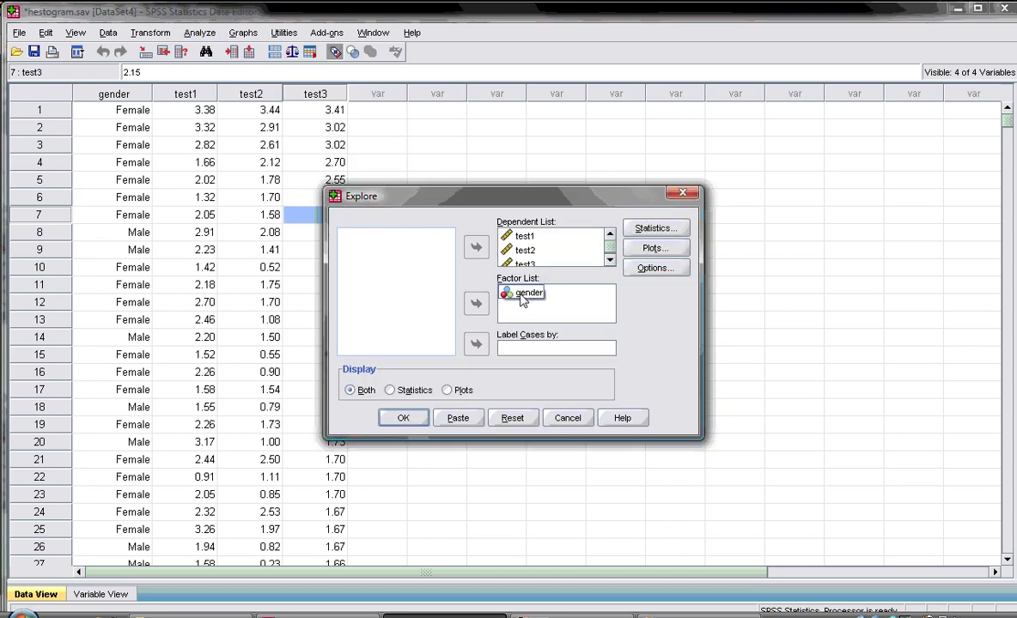
drag(522, 299, 449, 275)
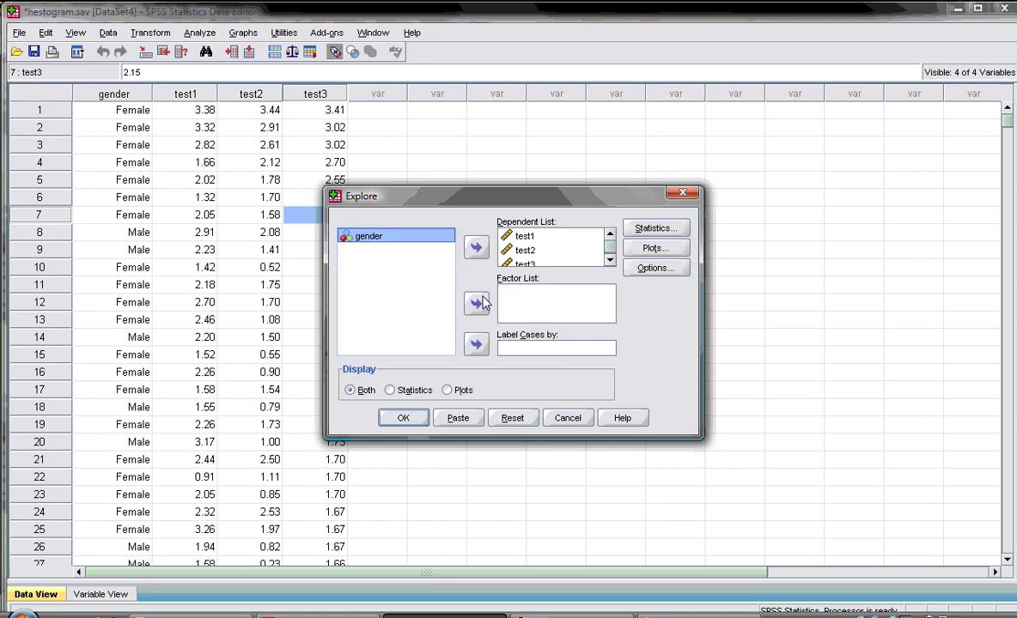
click(631, 250)
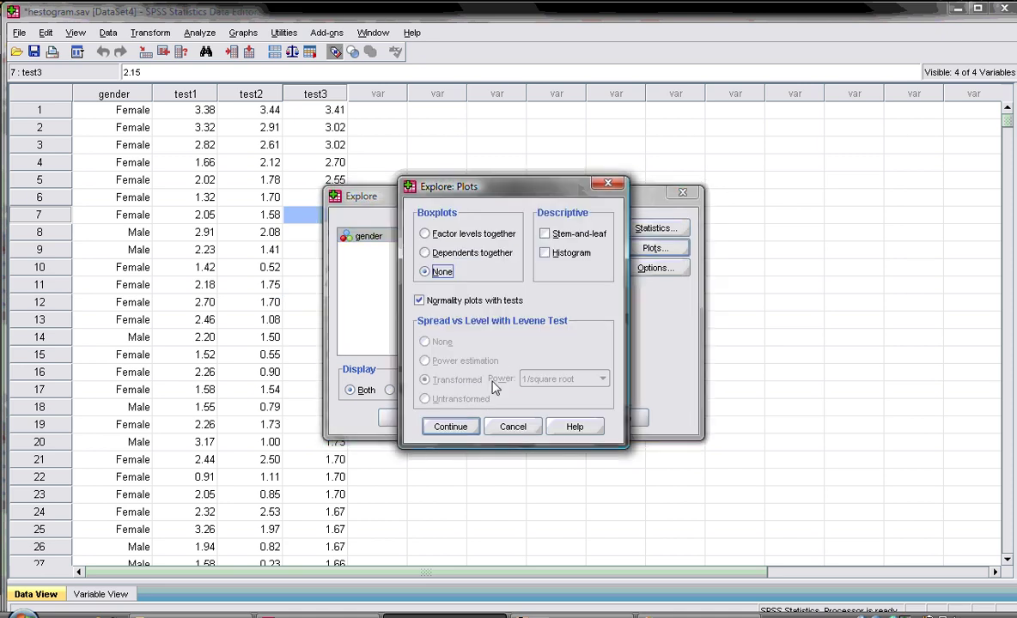
click(510, 427)
click(474, 306)
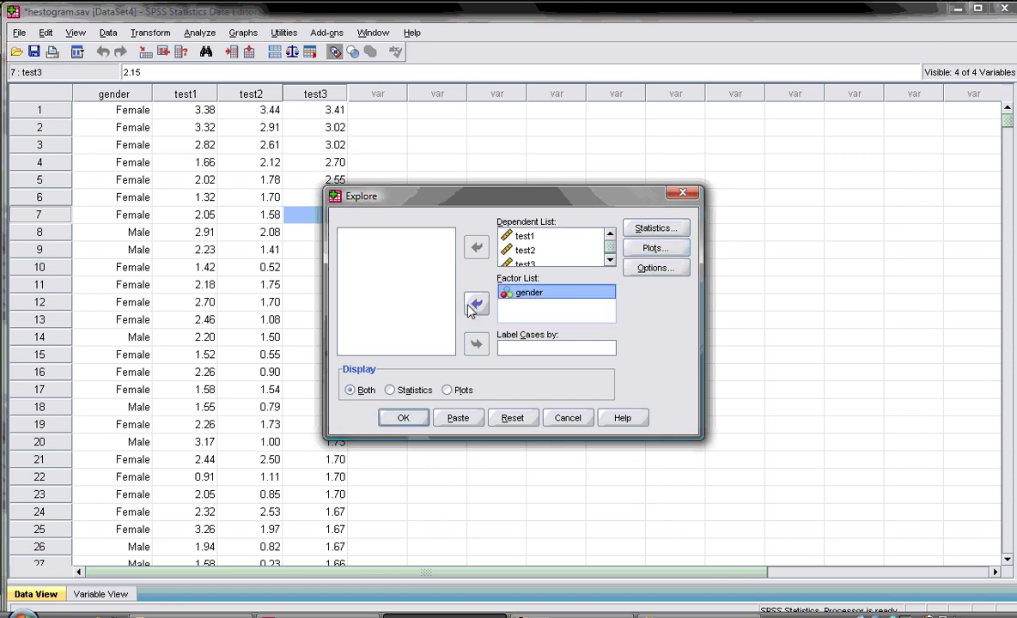
click(640, 248)
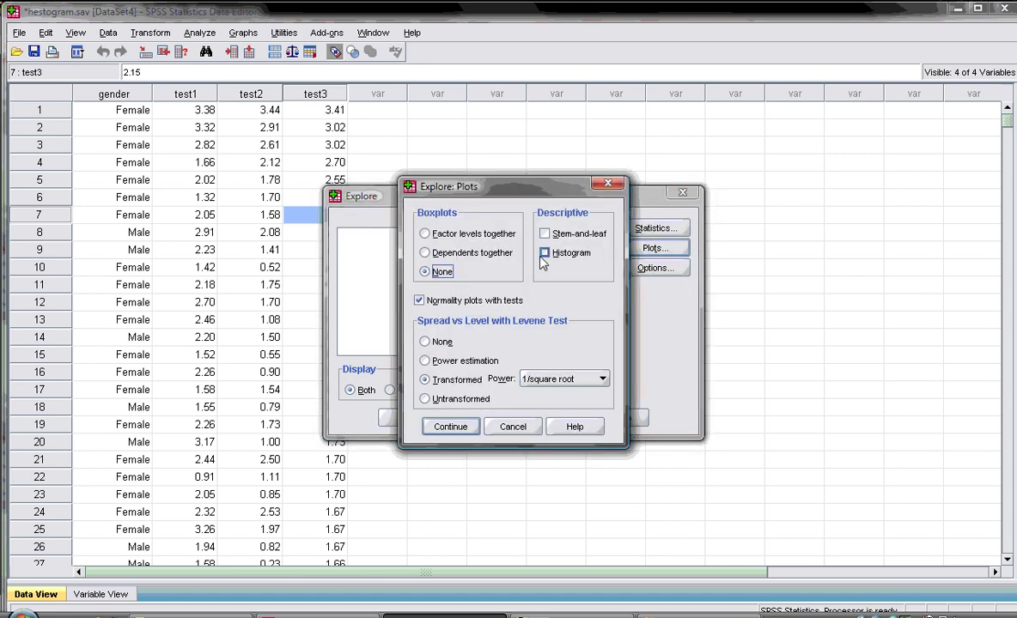
click(544, 253)
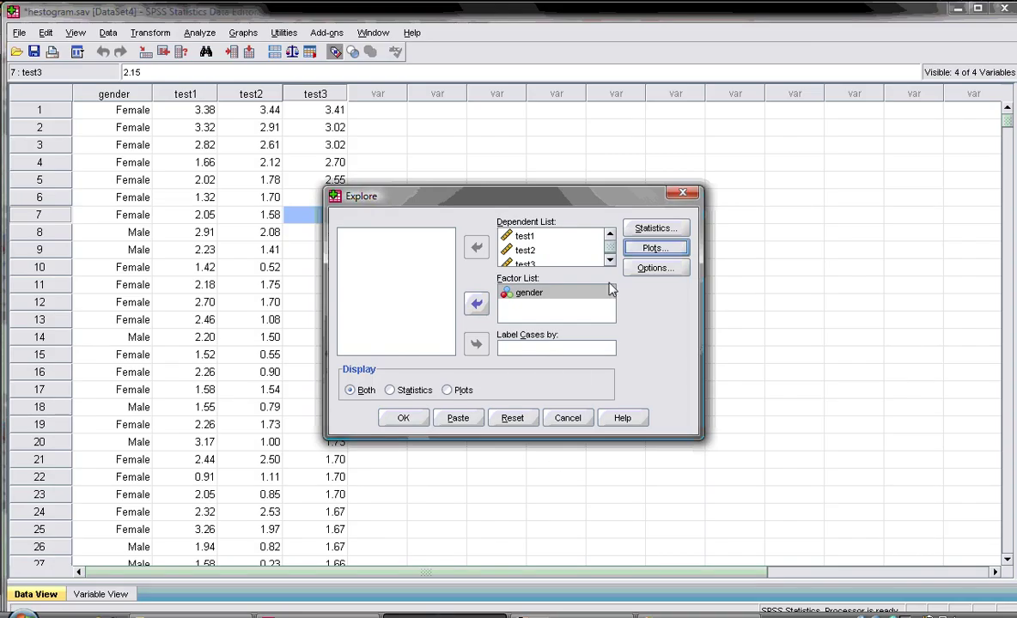
Step: Set the spread-versus-level option to Transformed with a Natural log power
click(671, 251)
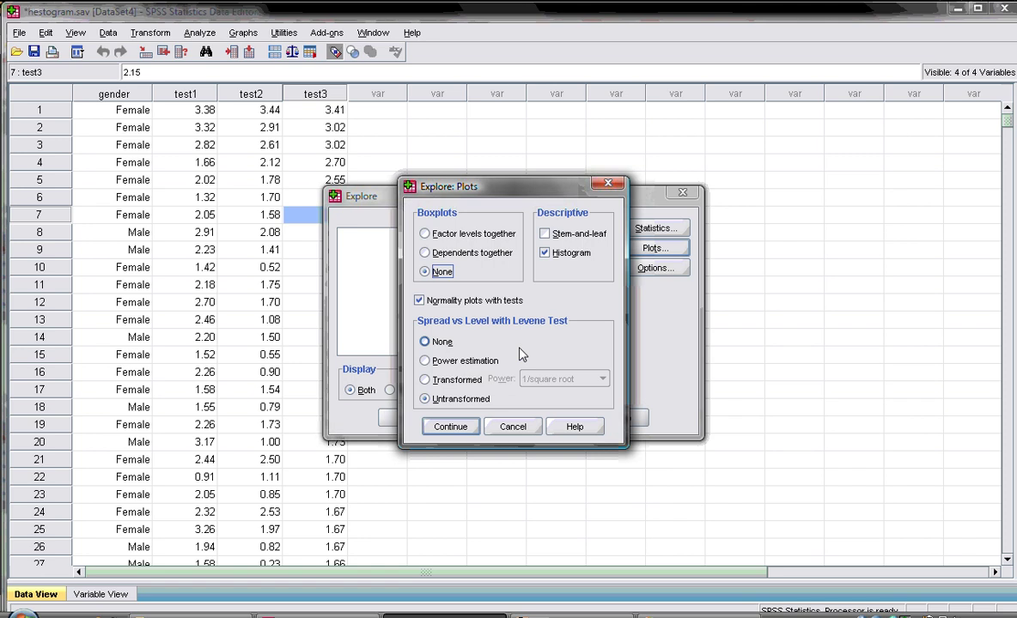
click(424, 380)
click(602, 379)
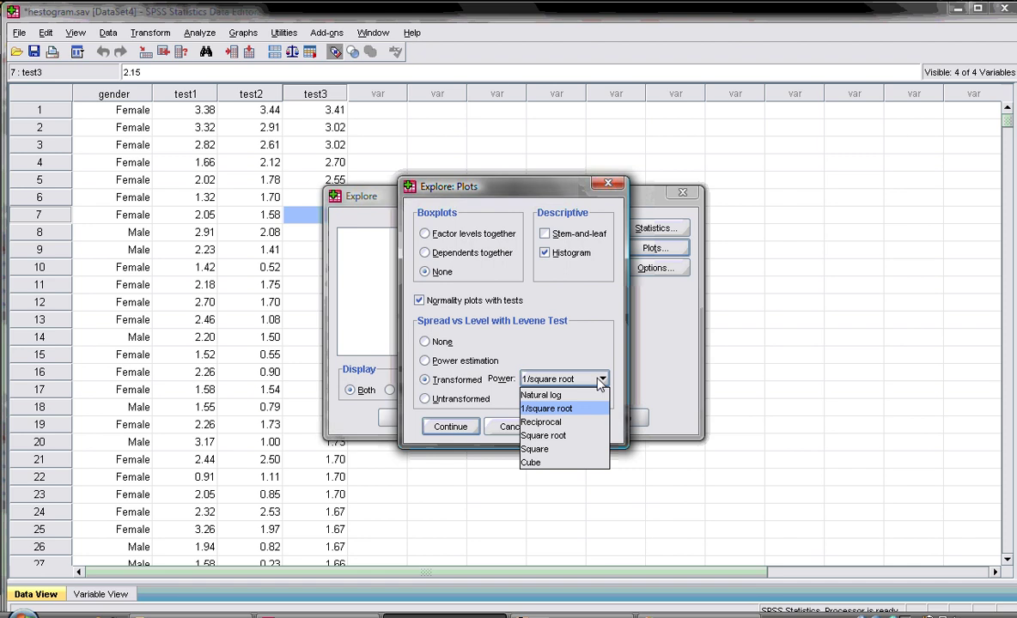
click(556, 396)
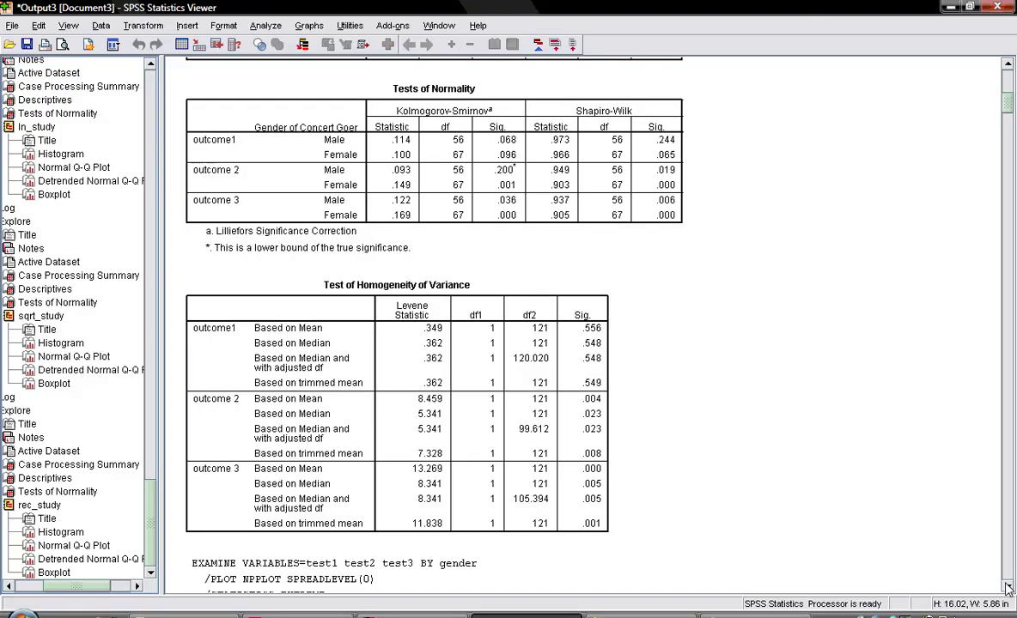
Step: Scroll to the normality and homogeneity-of-variance tables and permanently dismiss the color-scheme prompt
scroll(1008, 585, down, 5)
scroll(1008, 586, down, 3)
scroll(1008, 585, down, 9)
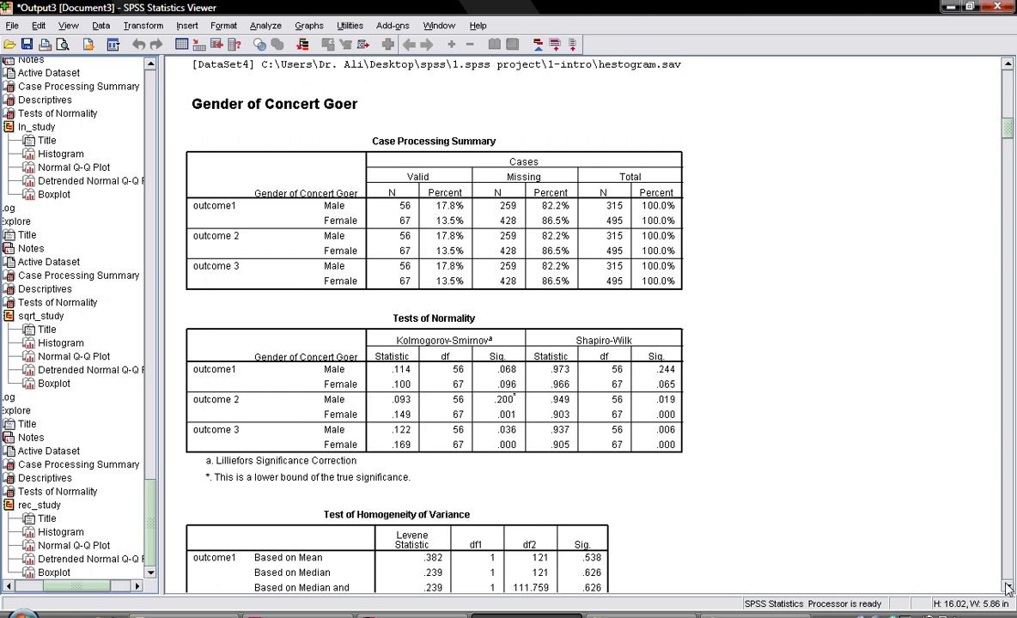
scroll(1008, 585, down, 3)
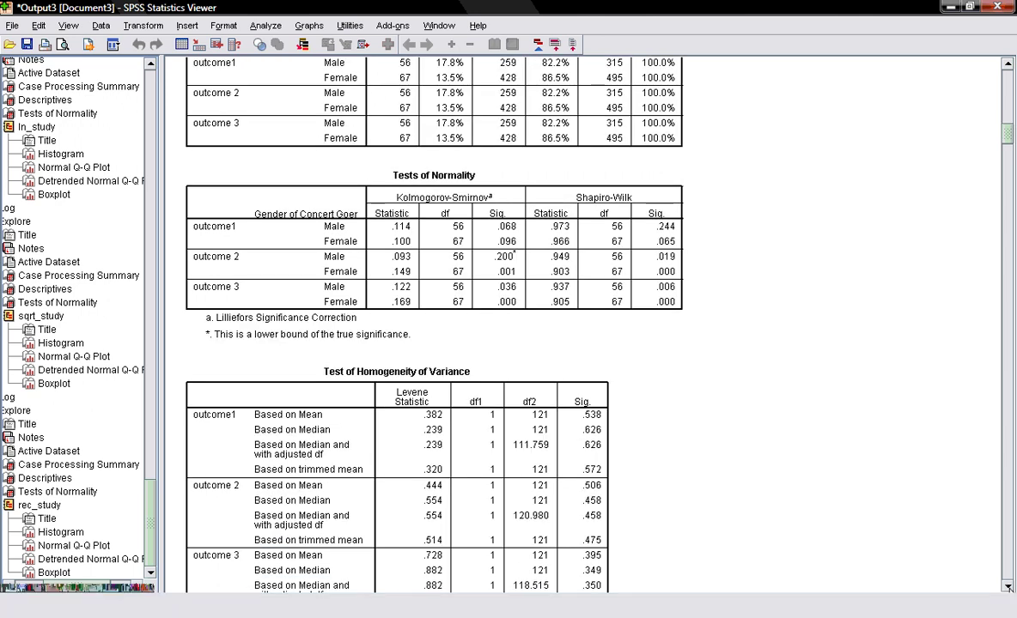
scroll(352, 225, down, 2)
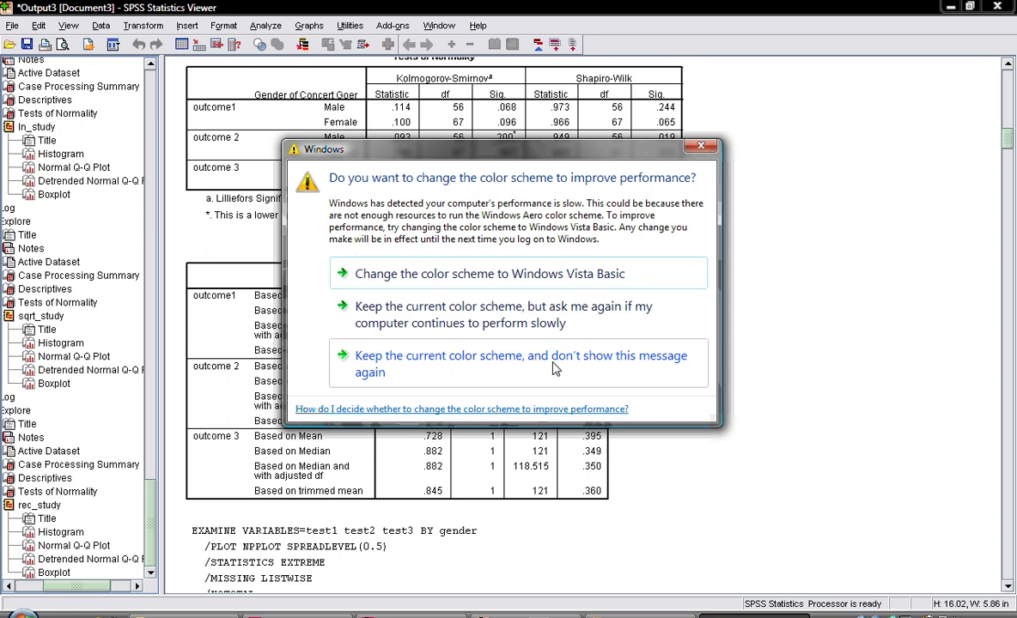
click(554, 369)
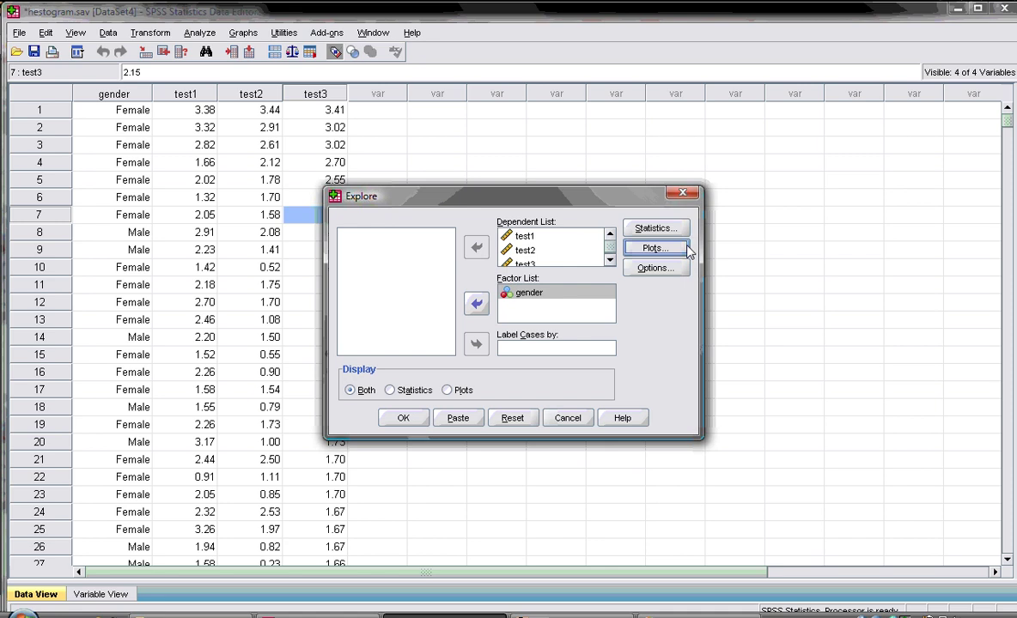
Step: Rerun Explore with Square root as the spread-versus-level power
click(655, 249)
click(584, 379)
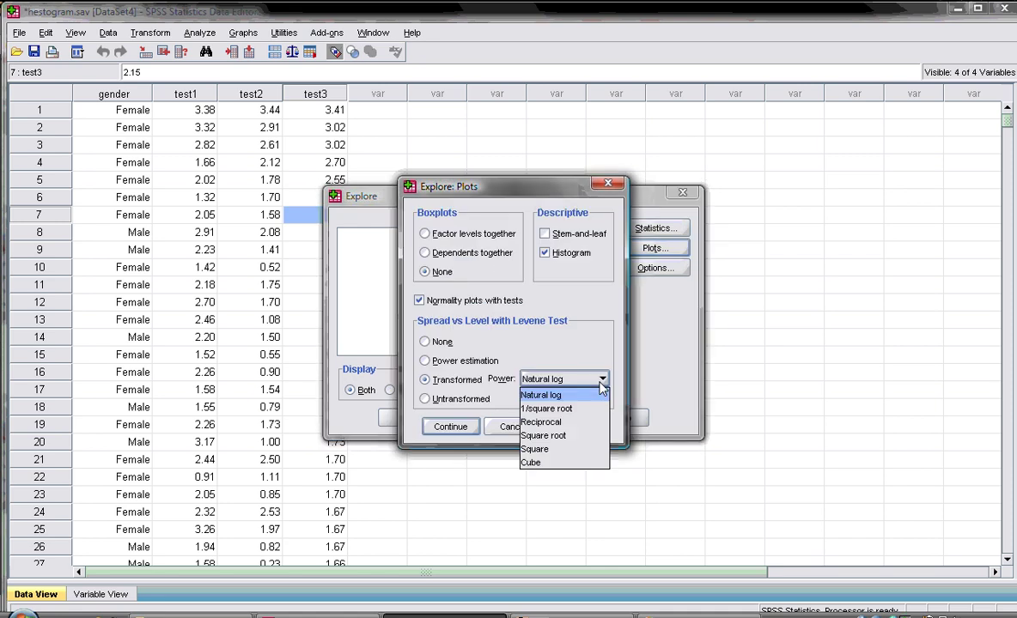
click(566, 436)
click(459, 427)
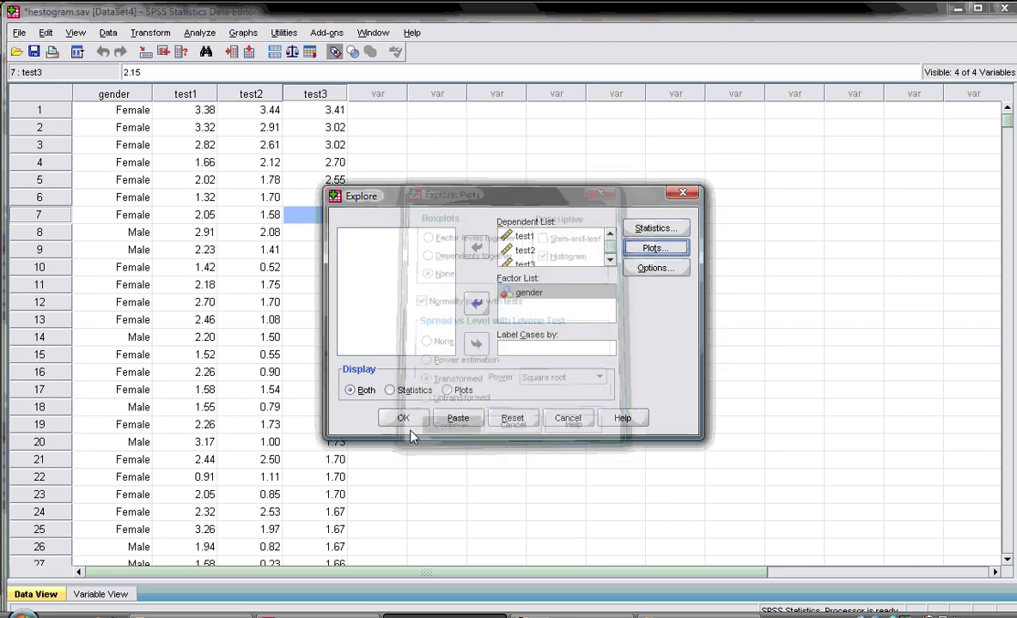
click(402, 418)
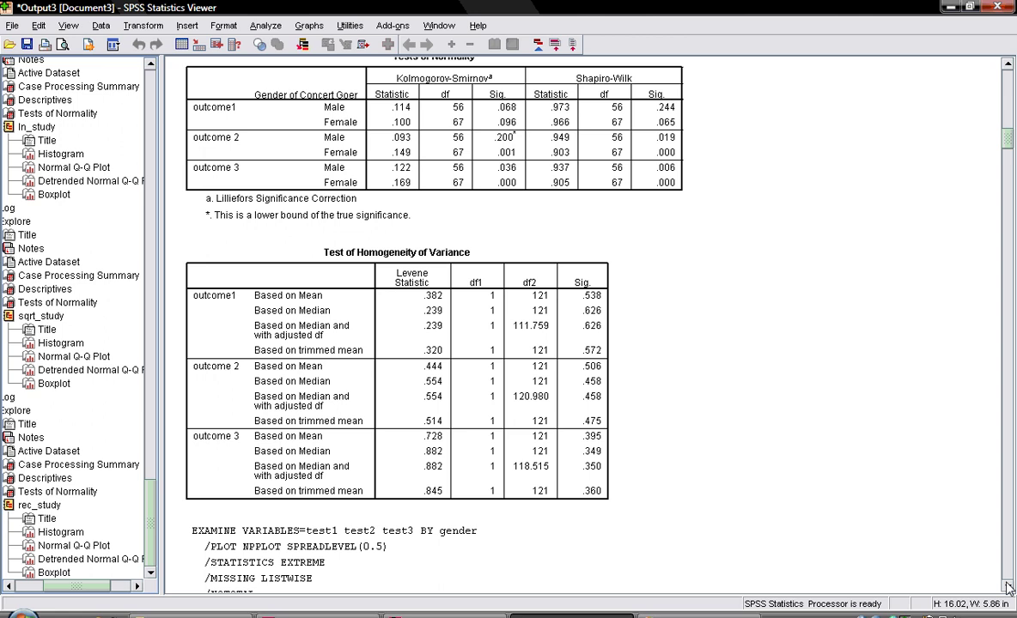
drag(1007, 586, 1008, 586)
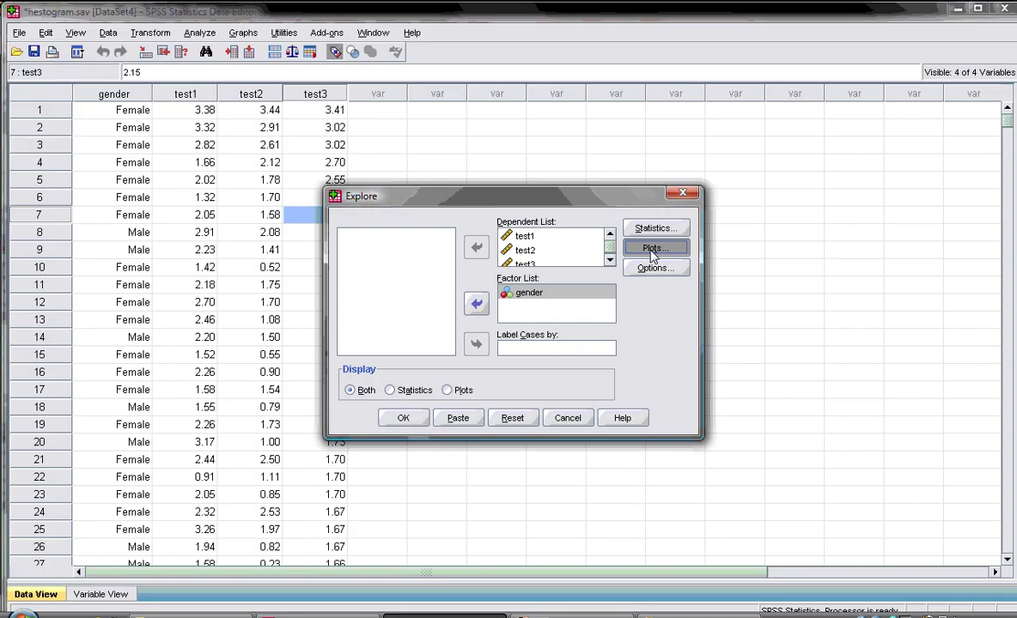
Step: Check the power transformation options and bring the Tests of Normality output into view
click(655, 249)
click(600, 380)
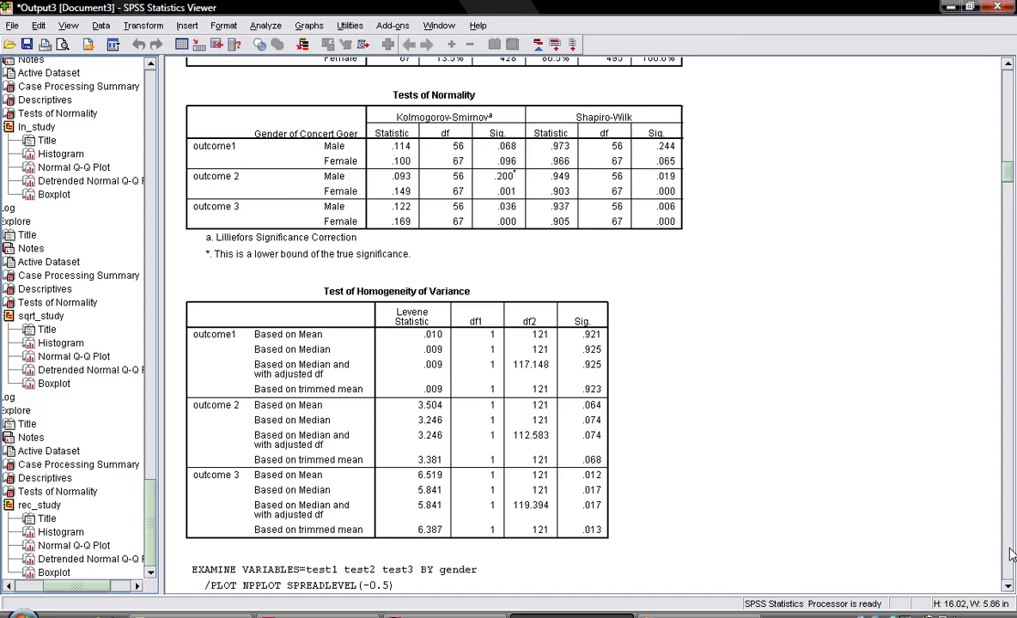
click(1008, 586)
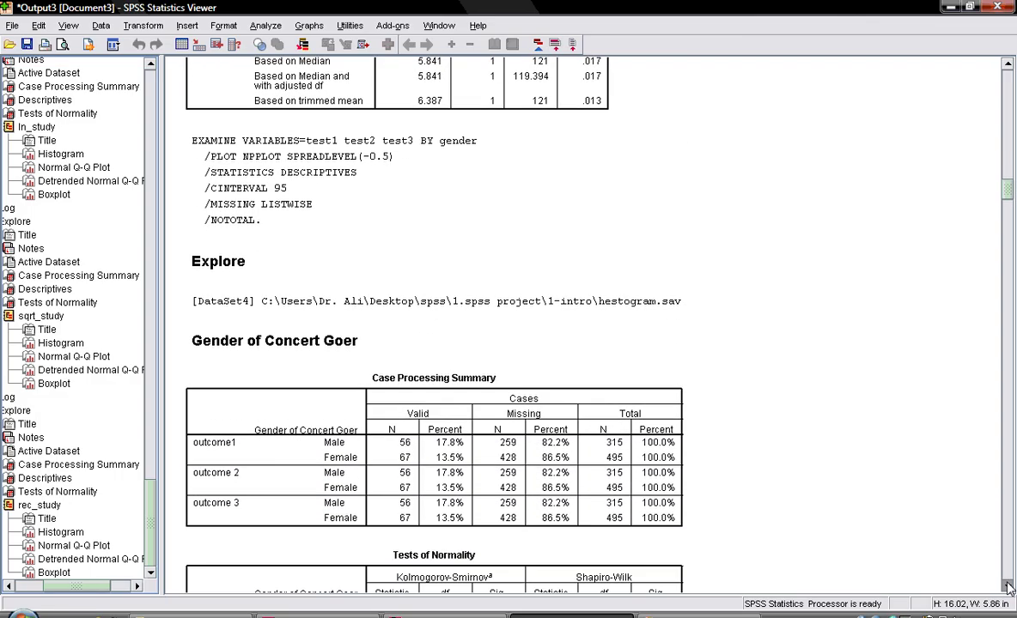
drag(1008, 586, 1008, 585)
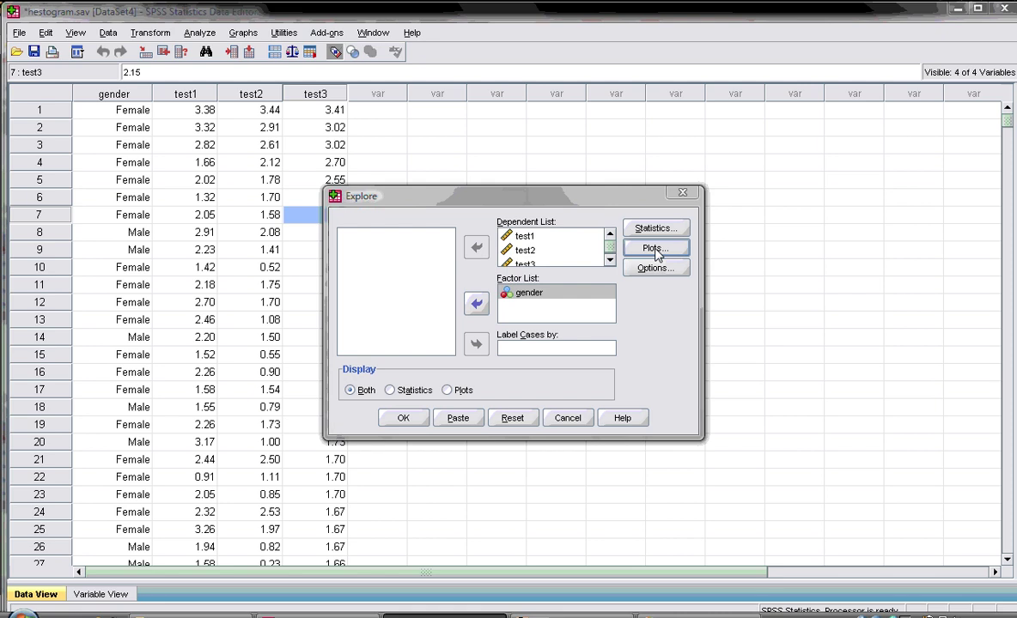
Step: Change the spread-versus-level power to 1/square root and confirm the plot settings
click(655, 248)
click(586, 383)
click(567, 410)
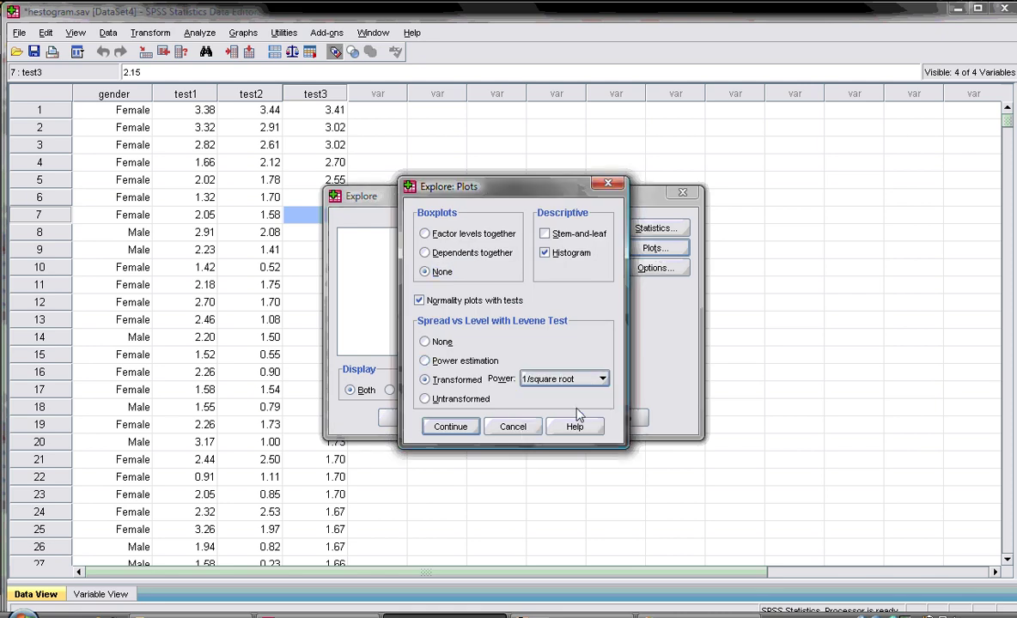
click(450, 427)
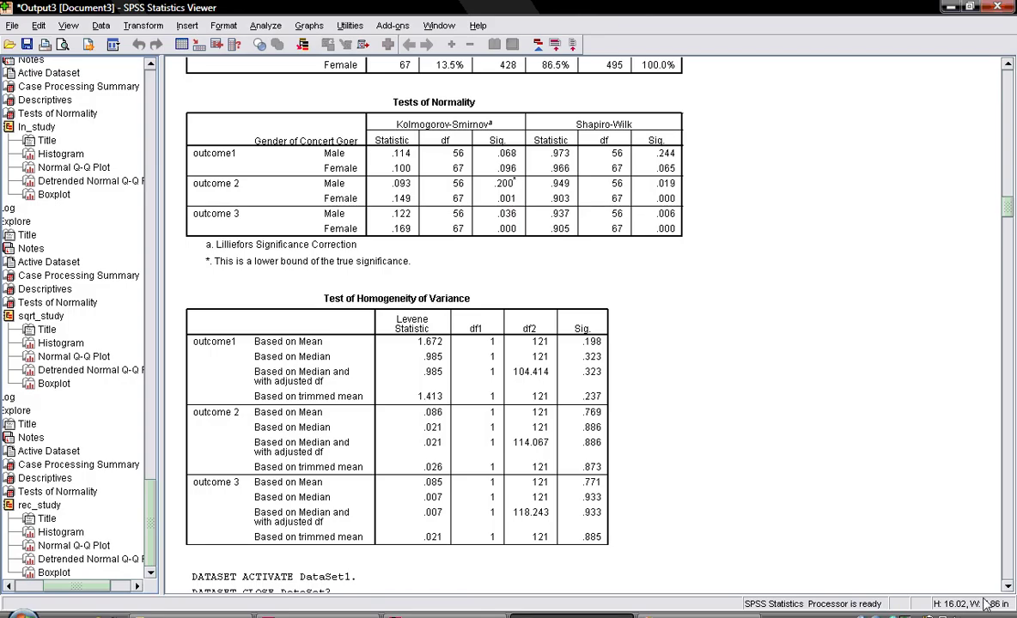
Step: Scroll the output down to the Test of Homogeneity of Variance table
scroll(1008, 589, down, 10)
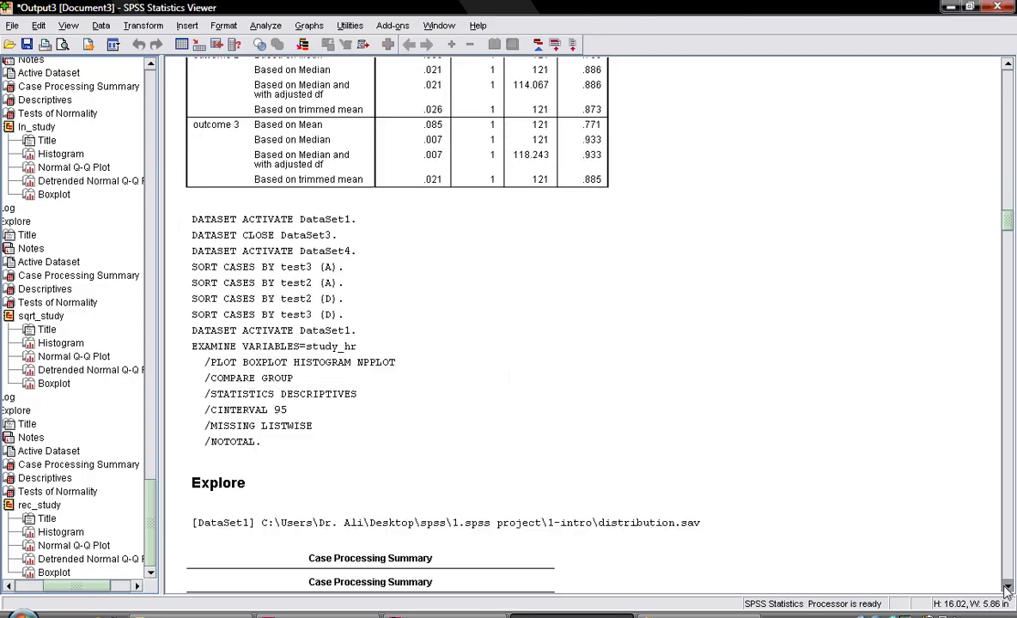
scroll(1007, 589, down, 5)
scroll(1007, 589, down, 3)
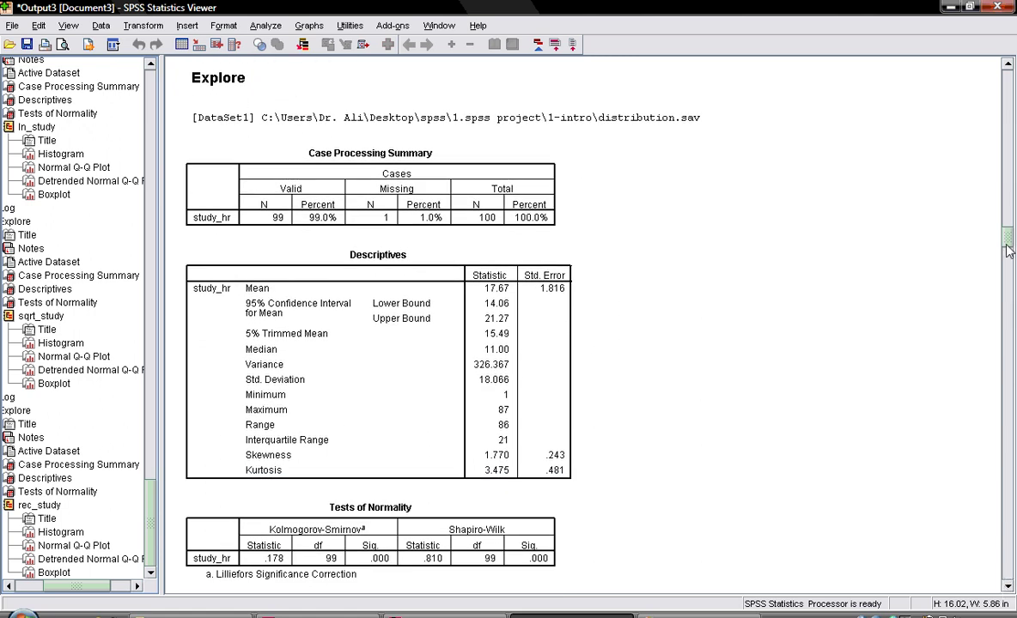
drag(1008, 249, 1008, 200)
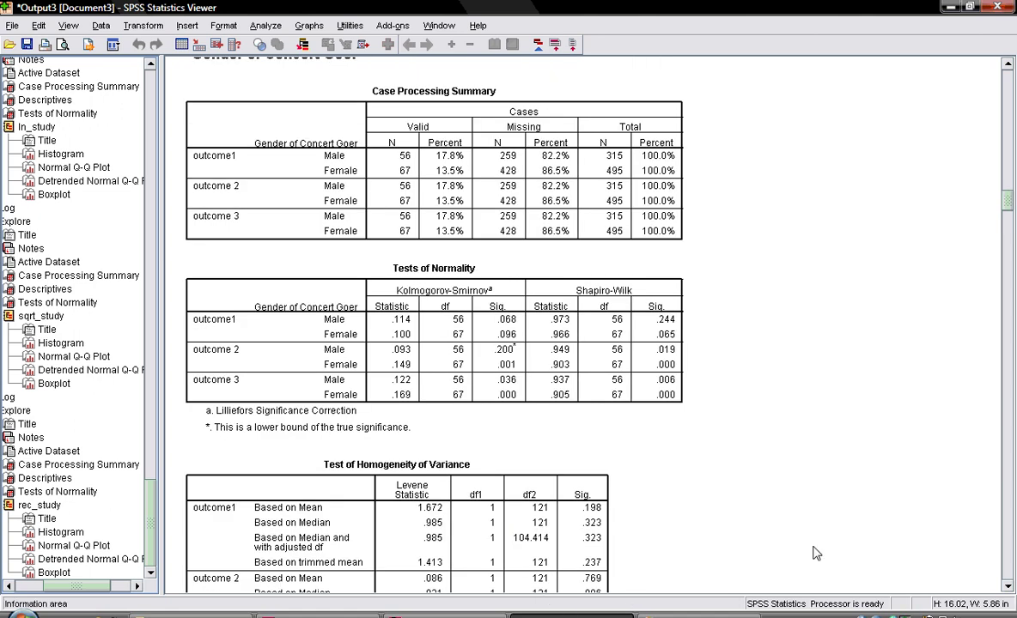
click(1009, 587)
click(1010, 587)
click(1009, 587)
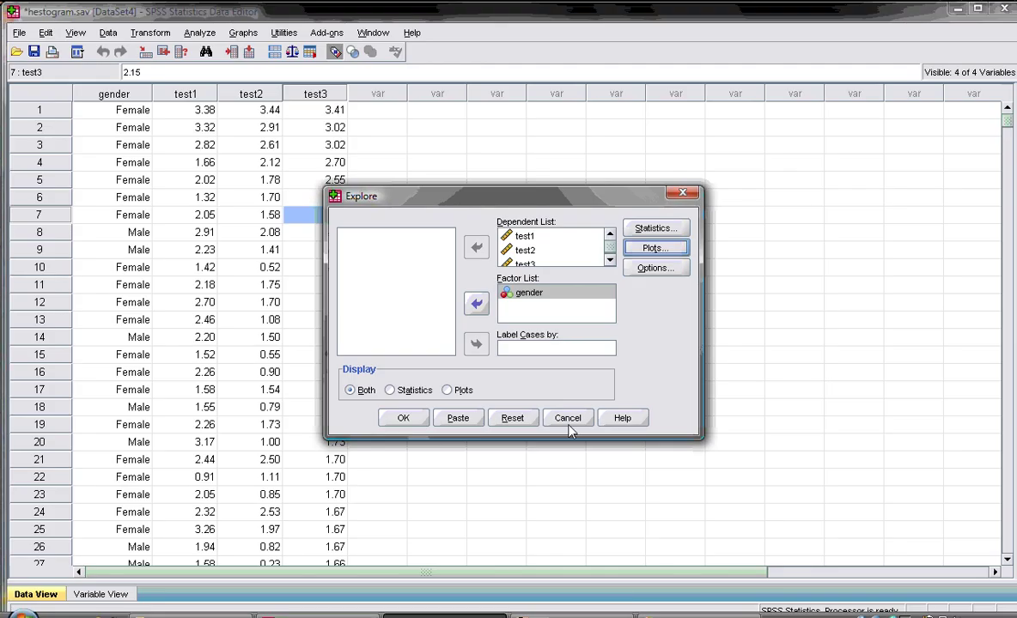
Step: Cancel the Explore dialog without running it
click(569, 424)
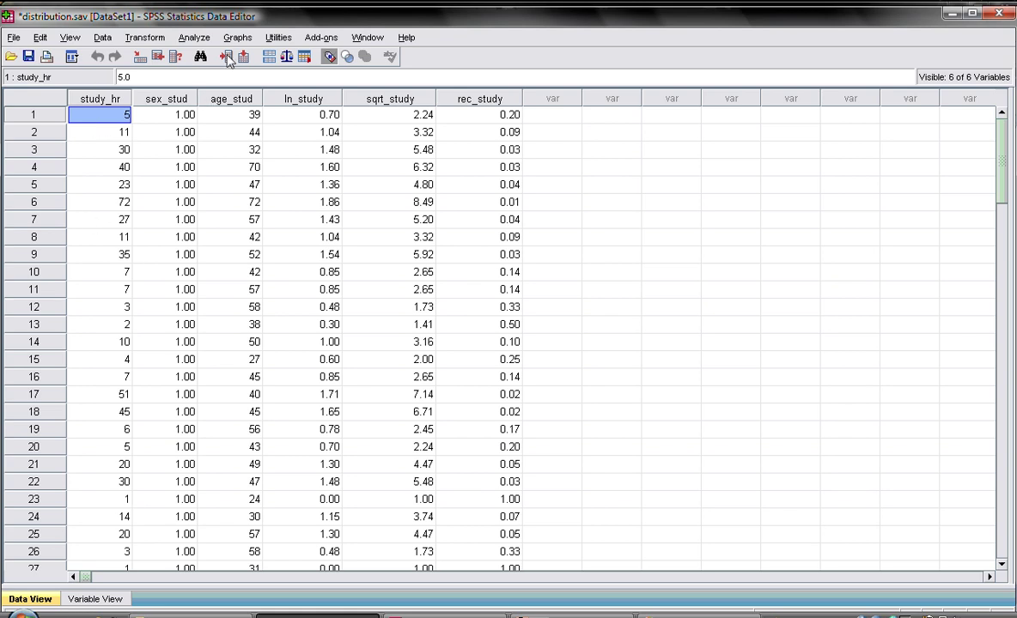
Step: Run Explore on study_hr with stem-and-leaf off and normality plots with tests on
click(199, 41)
mouse_move(272, 73)
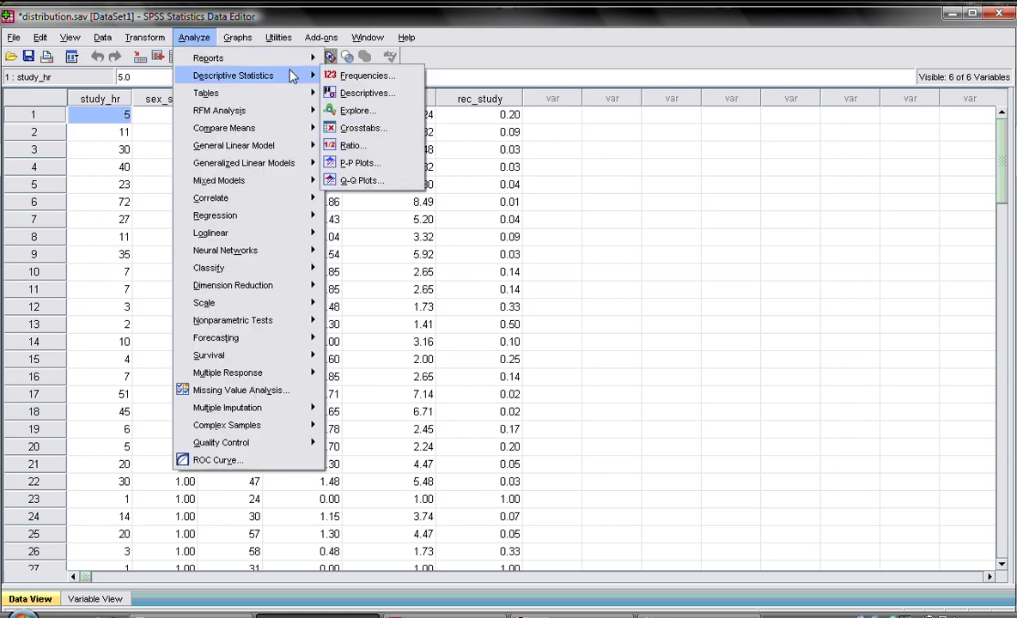
click(357, 113)
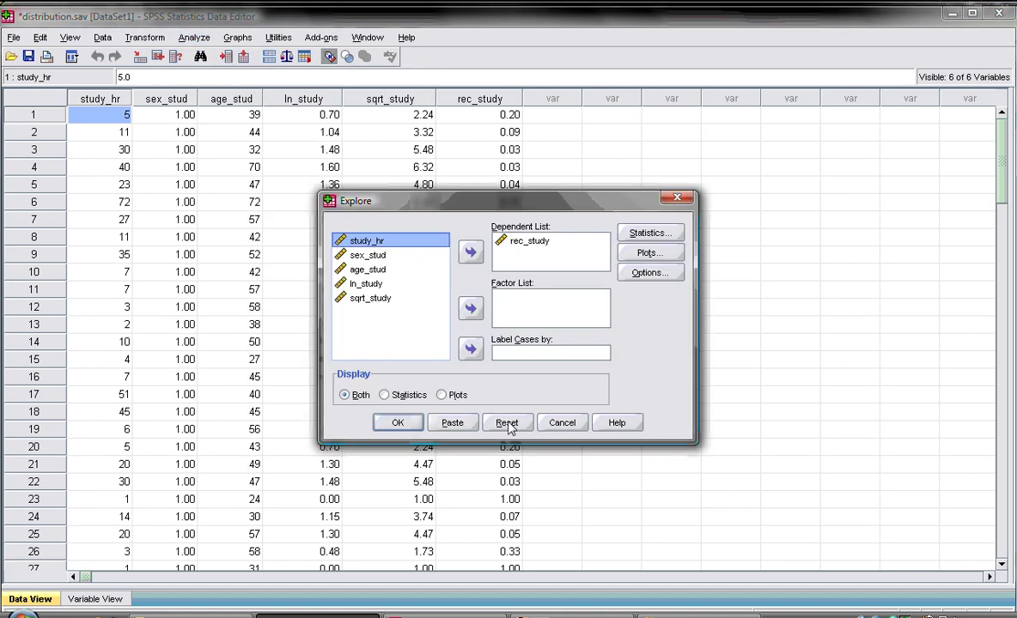
click(650, 253)
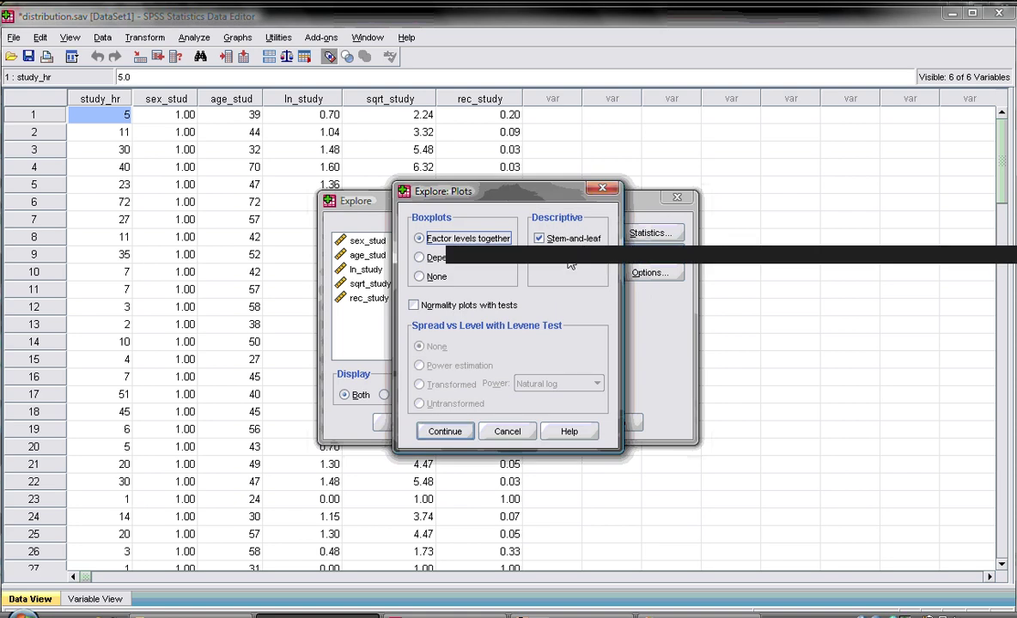
click(539, 238)
click(413, 305)
click(445, 432)
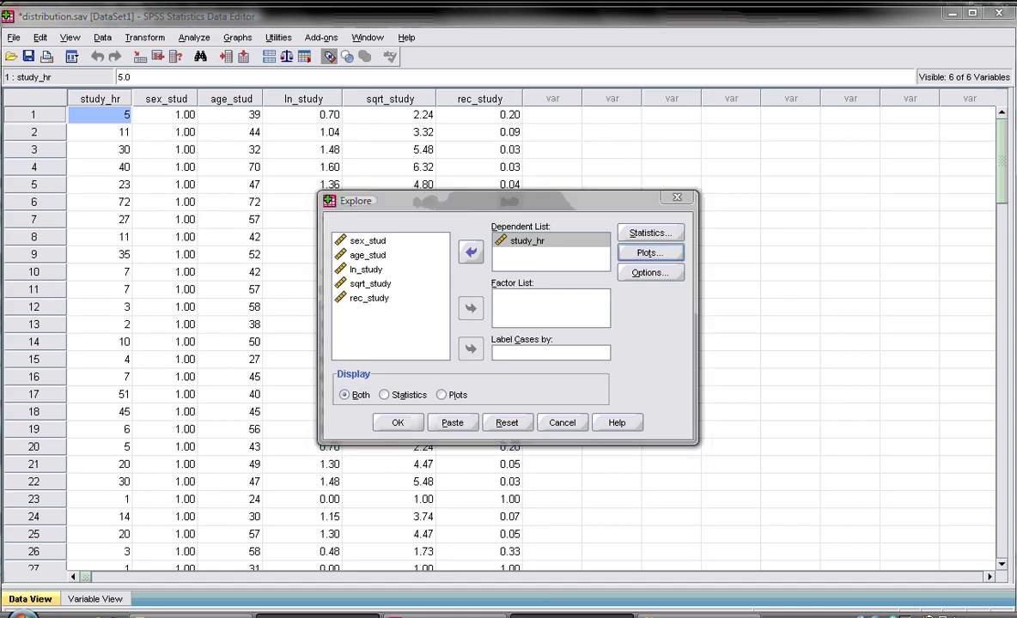
key(Return)
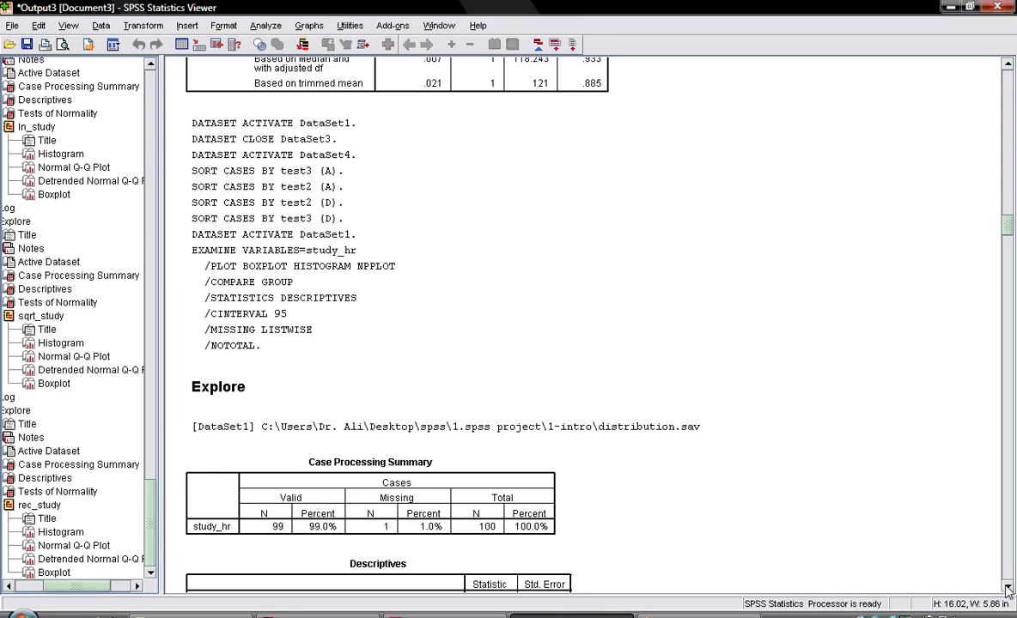
Step: Scroll through study_hr's normality output, then reset the Explore variable lists
drag(1008, 589, 1007, 589)
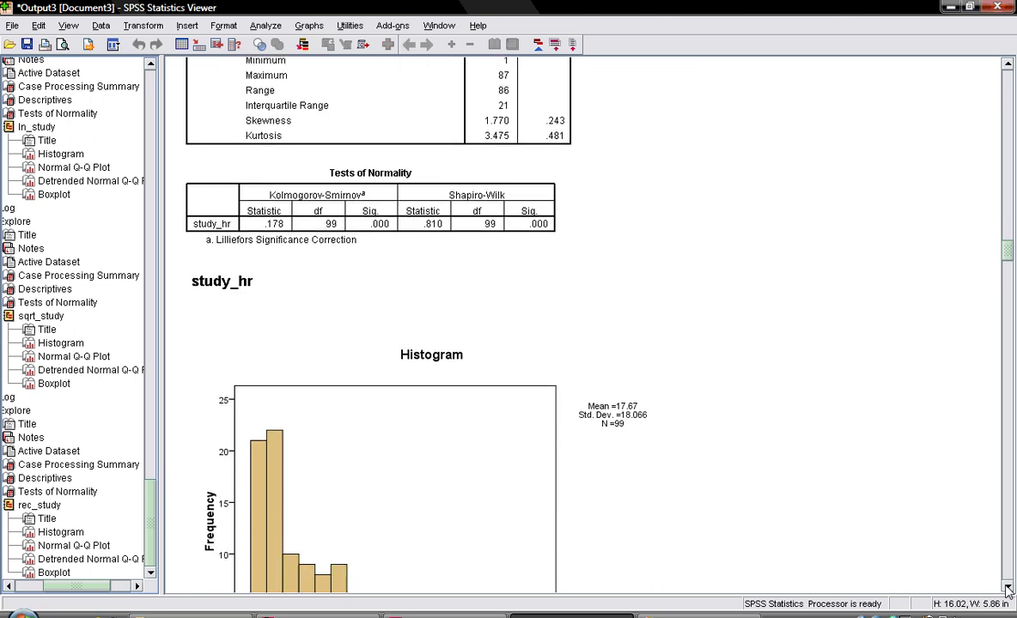
drag(1007, 589, 1010, 587)
click(1009, 588)
scroll(524, 403, down, 3)
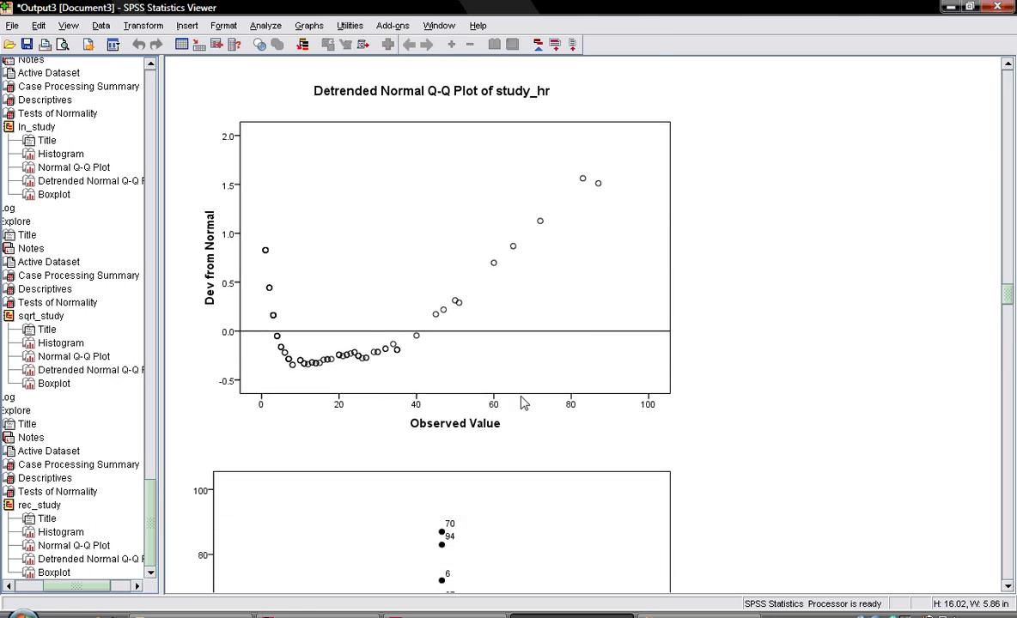
mouse_move(1008, 300)
mouse_down()
mouse_move(1009, 355)
mouse_move(1005, 319)
mouse_up()
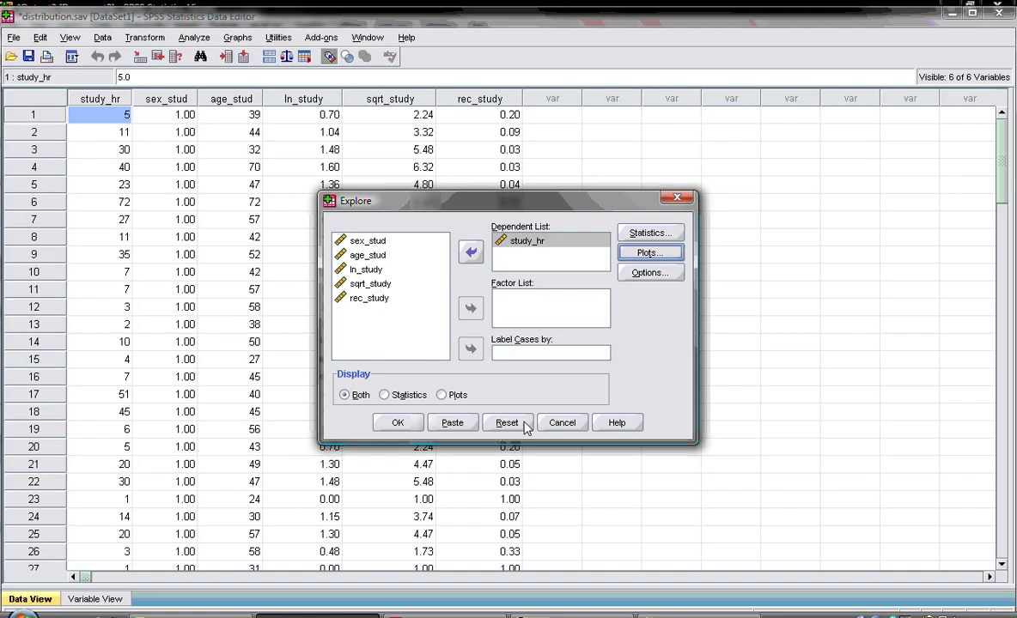
click(505, 426)
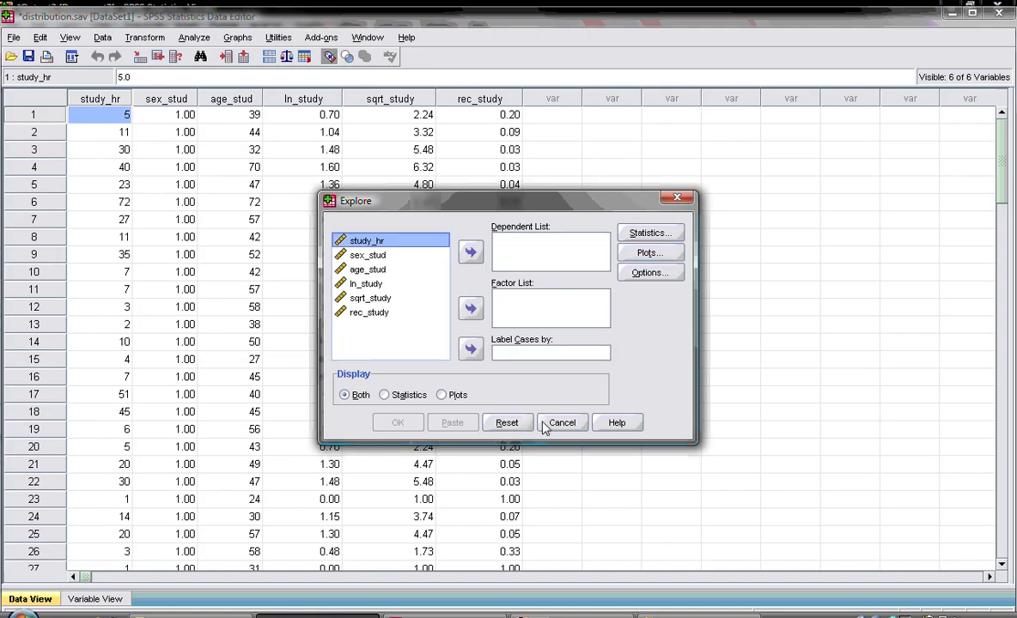
Step: Close Explore and start a fresh Compute Variable with target ln_study
click(546, 426)
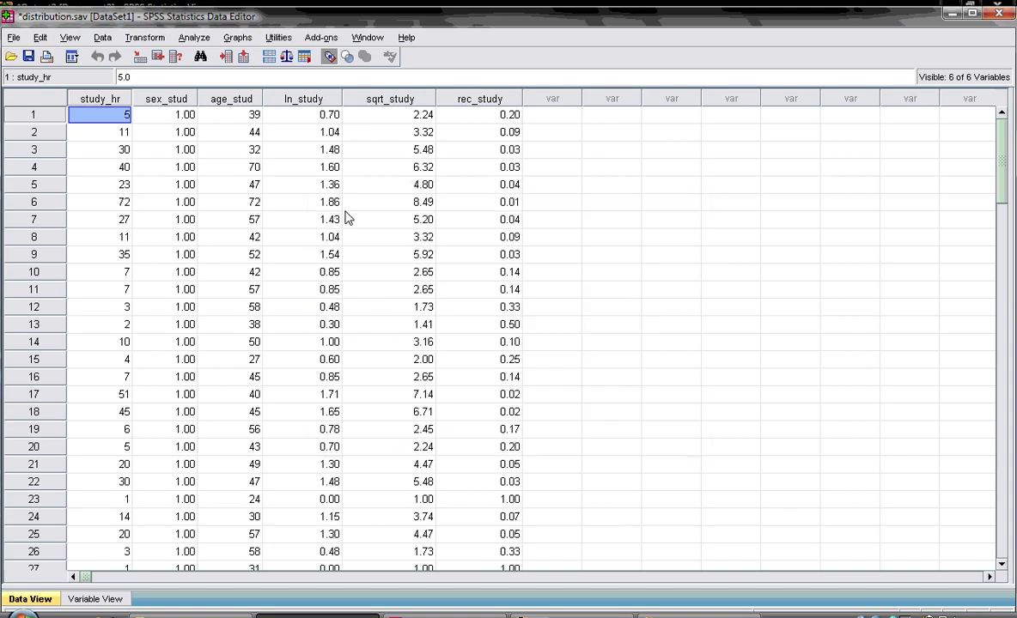
click(145, 38)
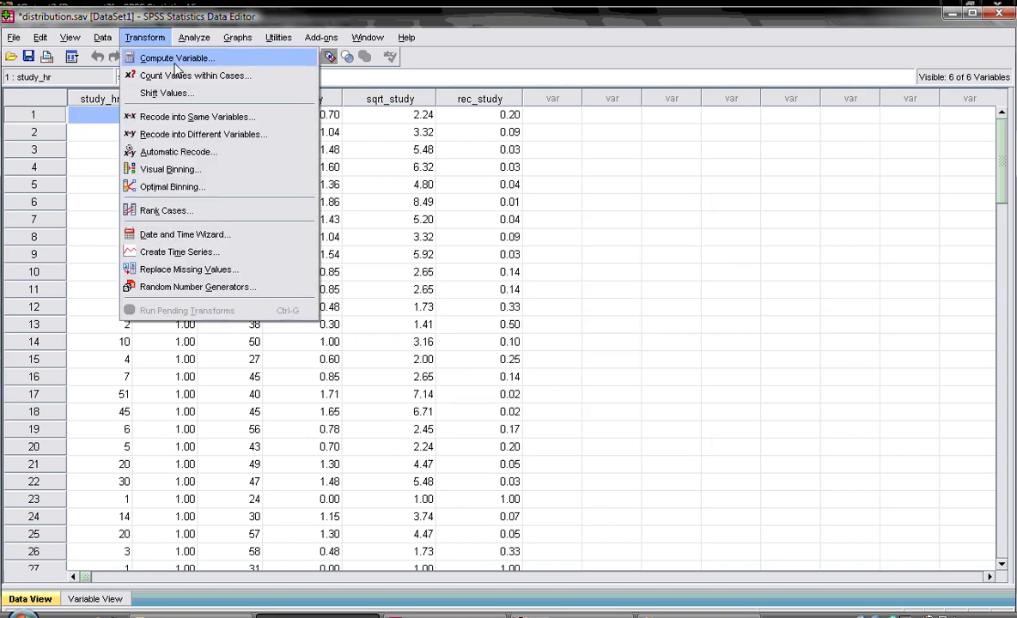
click(176, 59)
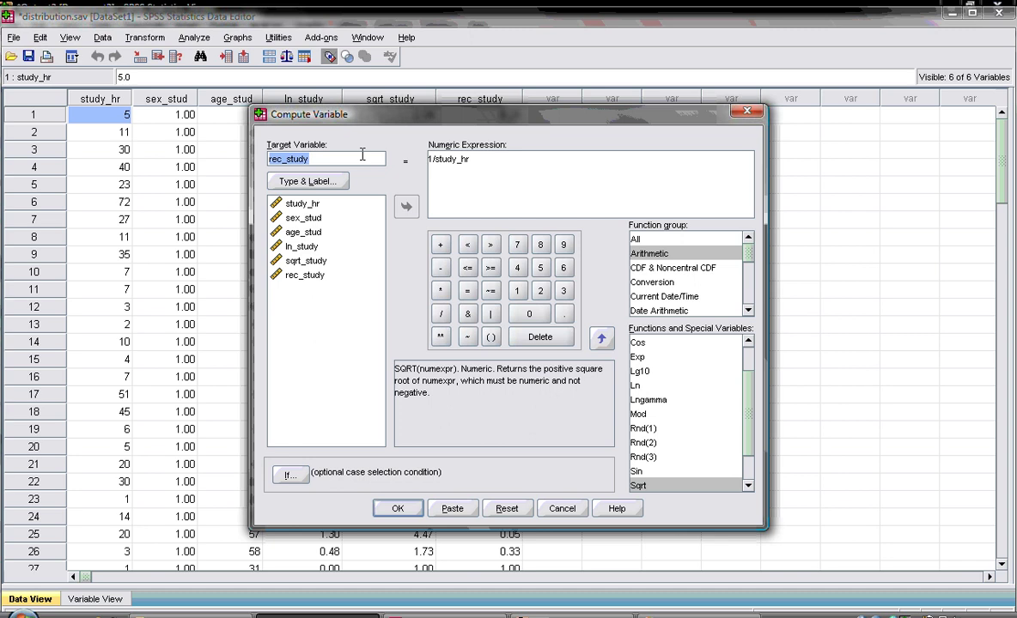
key(alt+r)
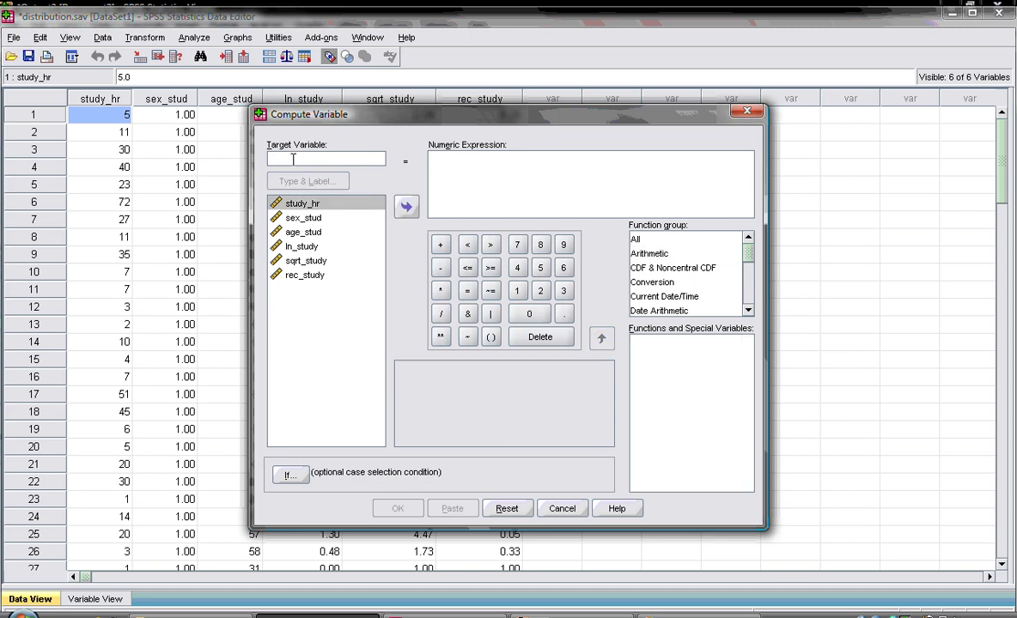
text(l)
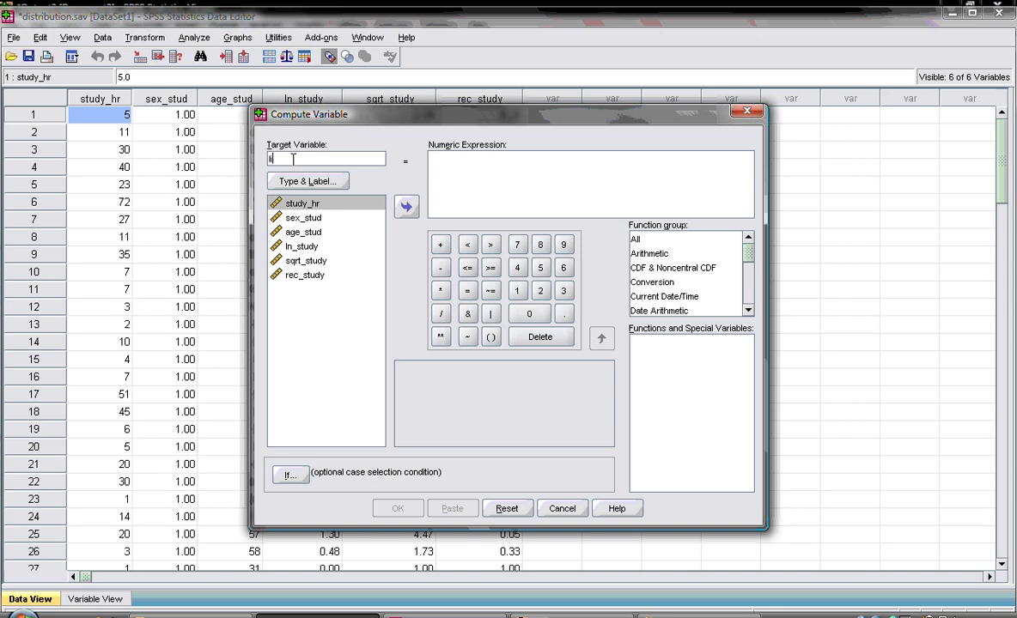
text(n_study)
Step: Build the expression LG10(study_hr) from the Arithmetic functions and apply it
click(650, 254)
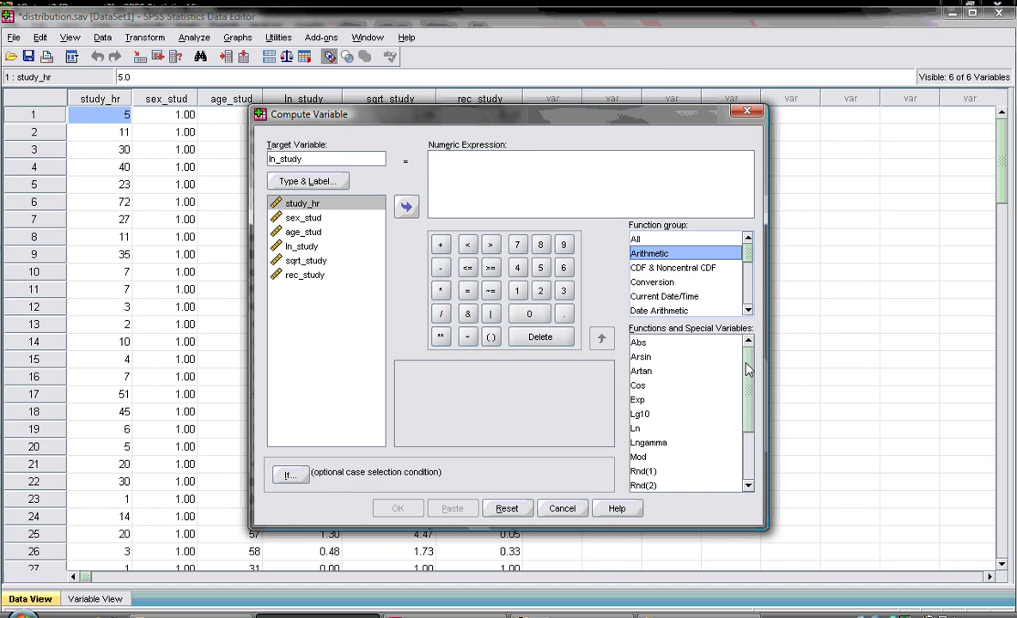
scroll(647, 404, down, 1)
click(647, 404)
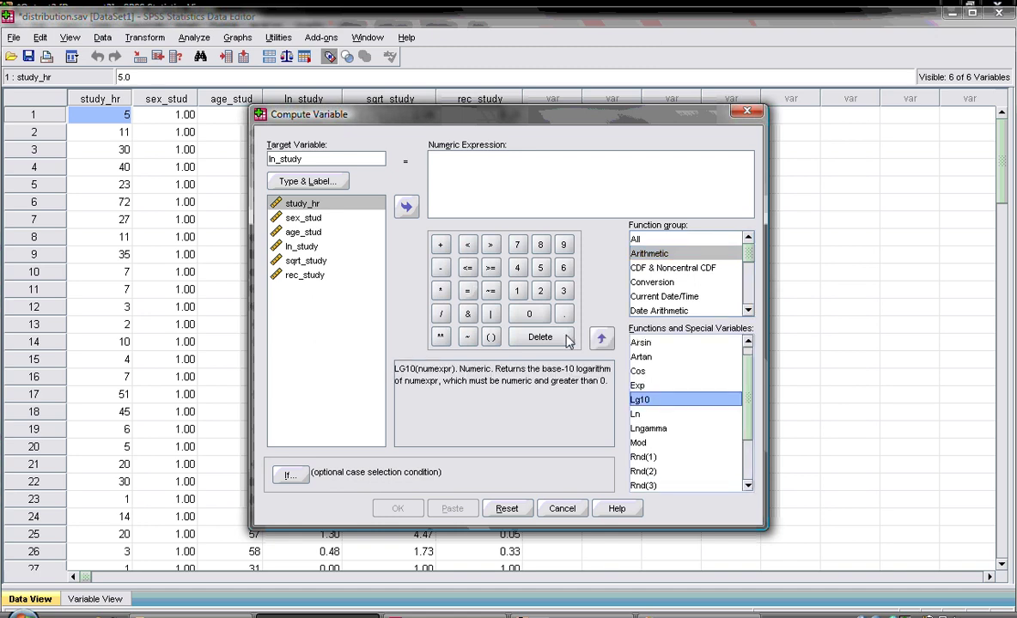
click(599, 340)
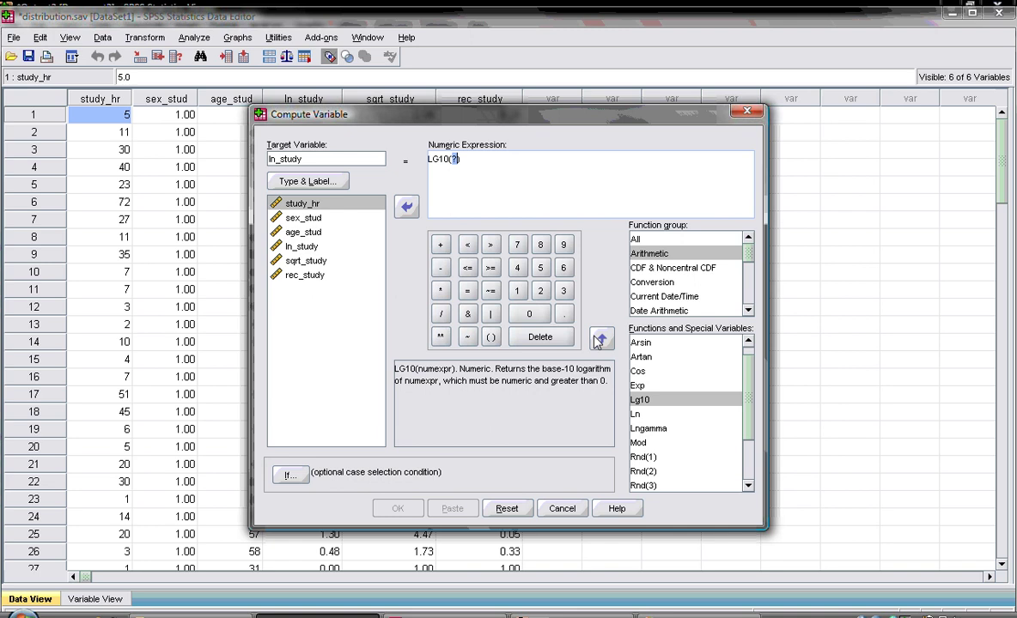
click(407, 208)
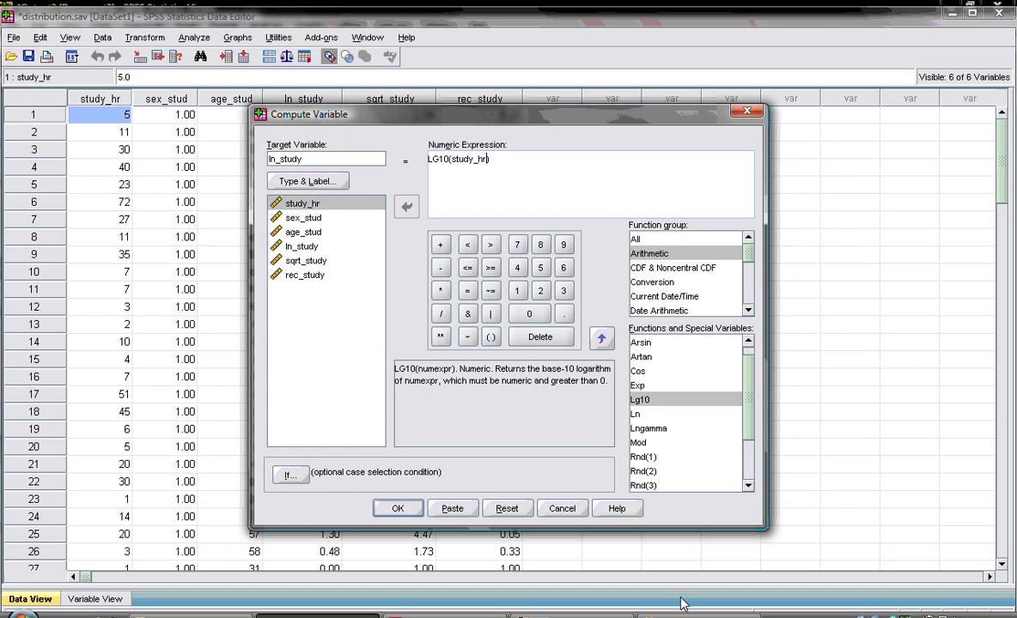
key(Return)
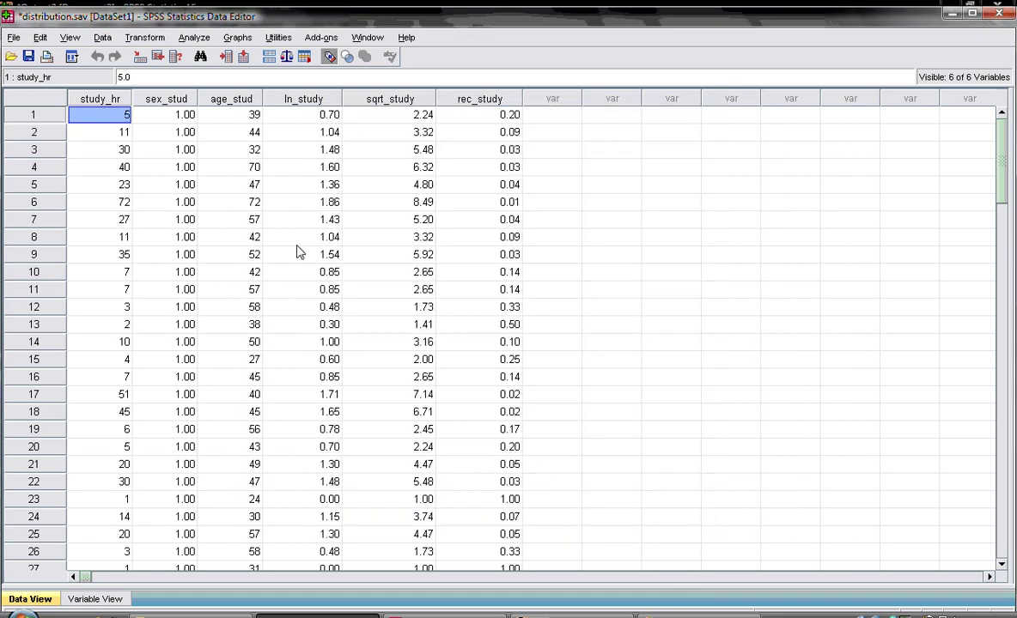
Step: In Explore, replace rec_study with ln_study as the variable to explore
click(192, 38)
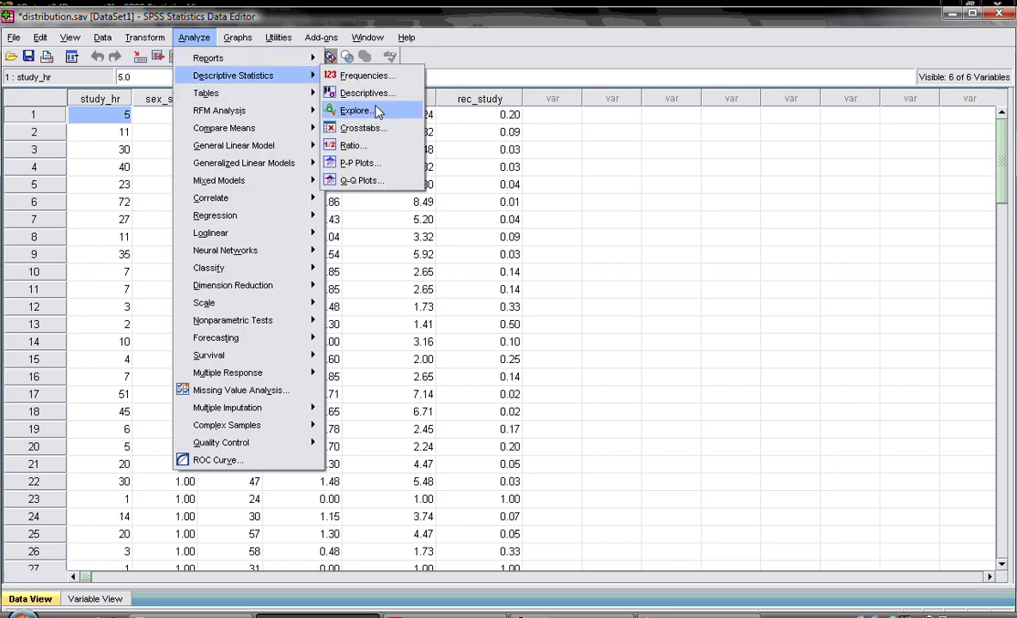
click(354, 105)
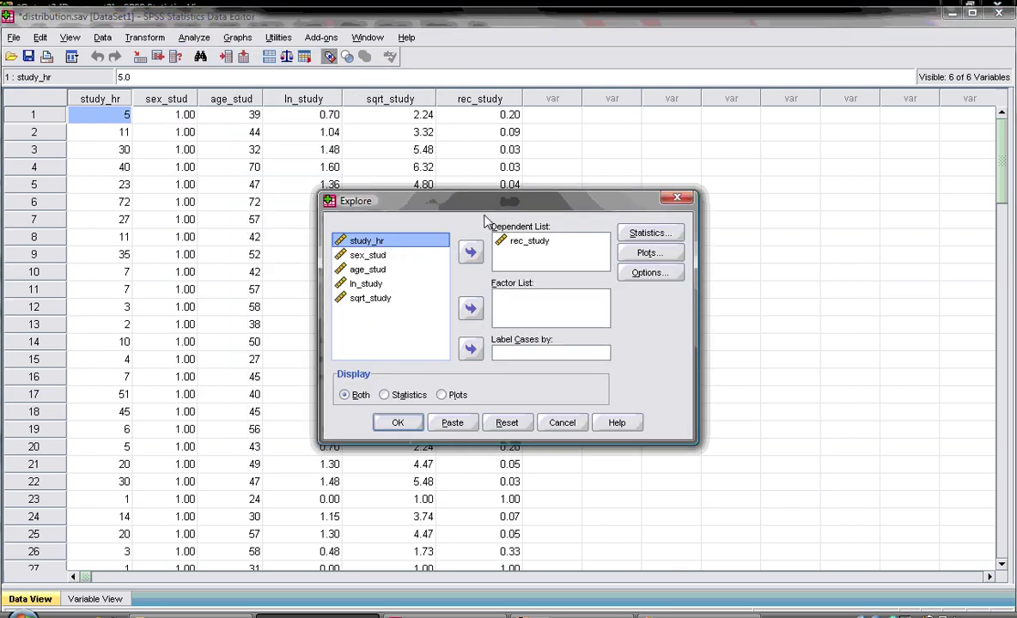
drag(529, 241, 415, 310)
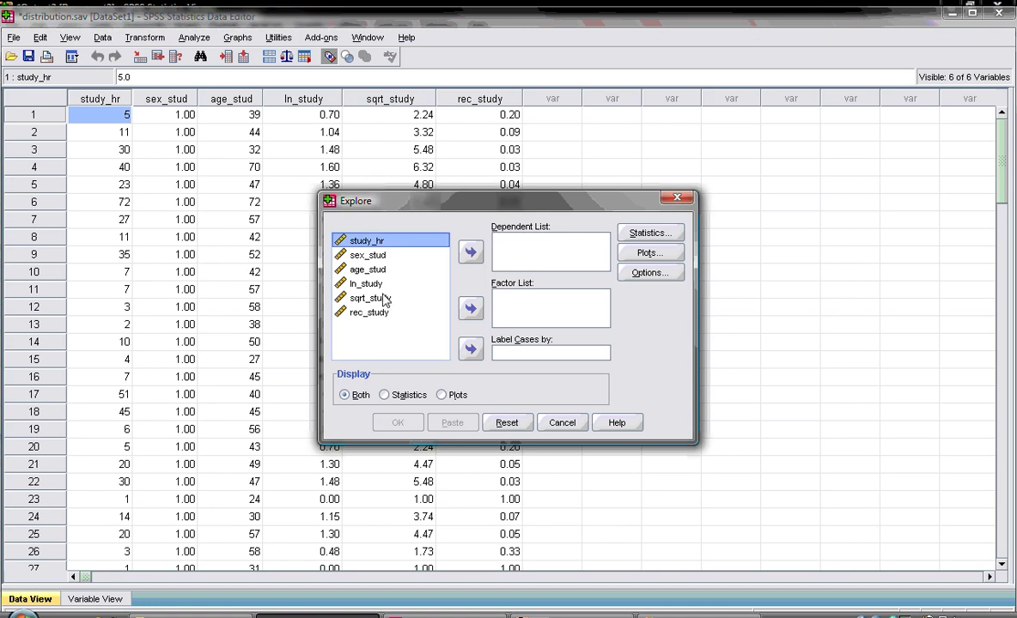
drag(364, 285, 525, 241)
Step: Set Explore plots to a histogram and normality plots with tests, without stem-and-leaf
click(646, 254)
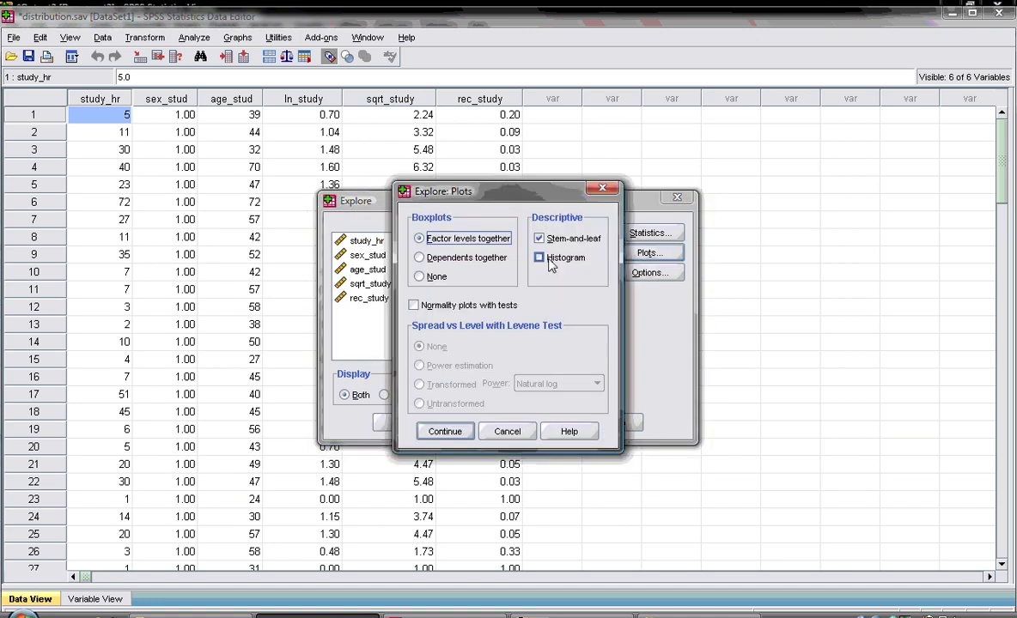
click(540, 258)
click(540, 237)
click(414, 305)
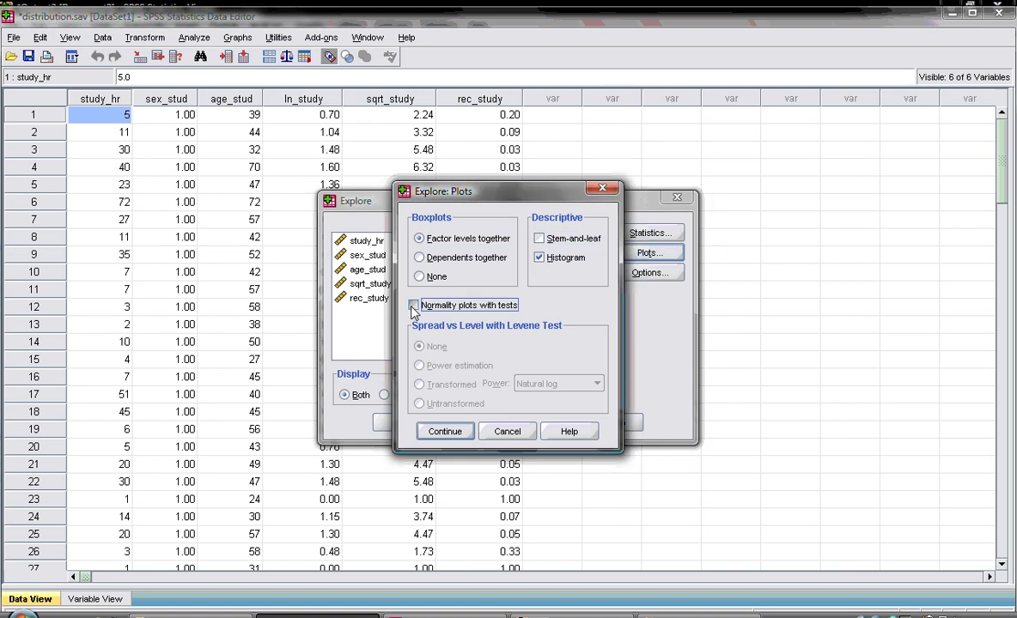
click(447, 431)
Step: Review the ln_study output: descriptives, Shapiro-Wilk sig .010, histogram, Q-Q and detrended Q-Q plots
click(552, 616)
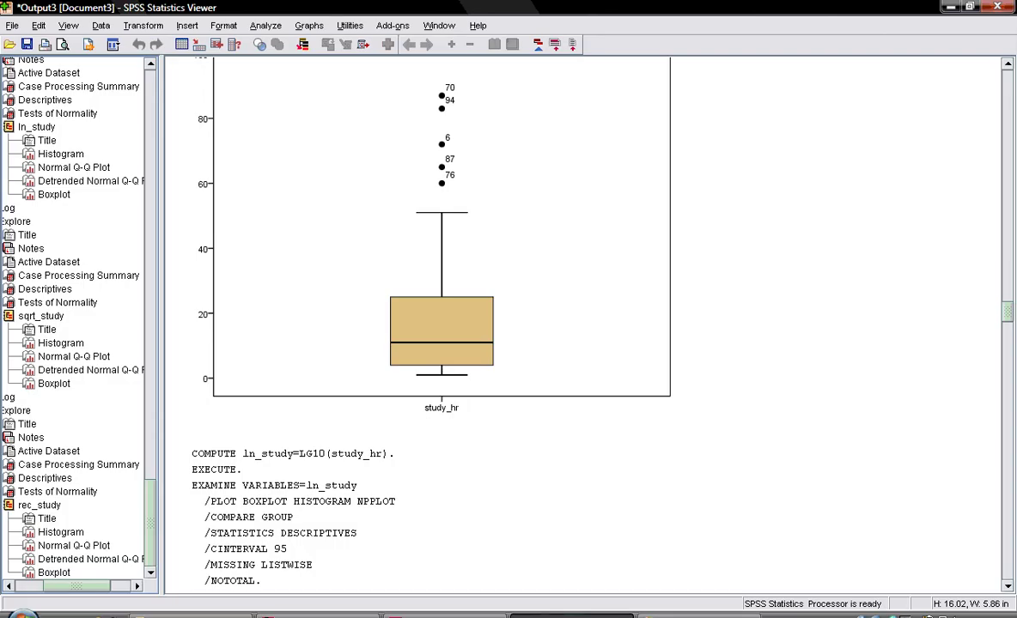
click(1008, 587)
click(1009, 588)
click(1008, 588)
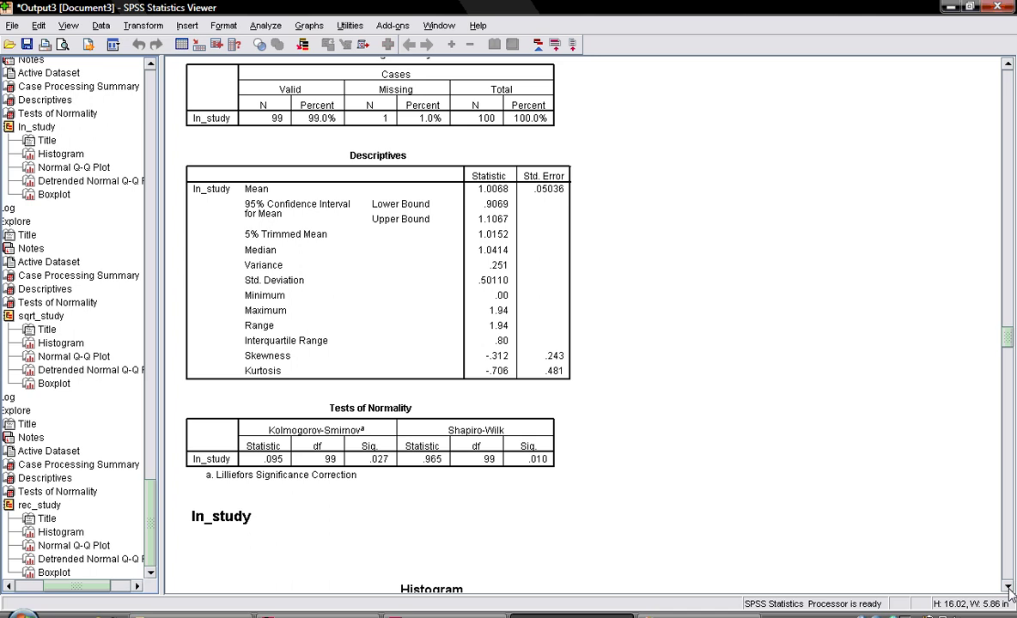
click(1008, 588)
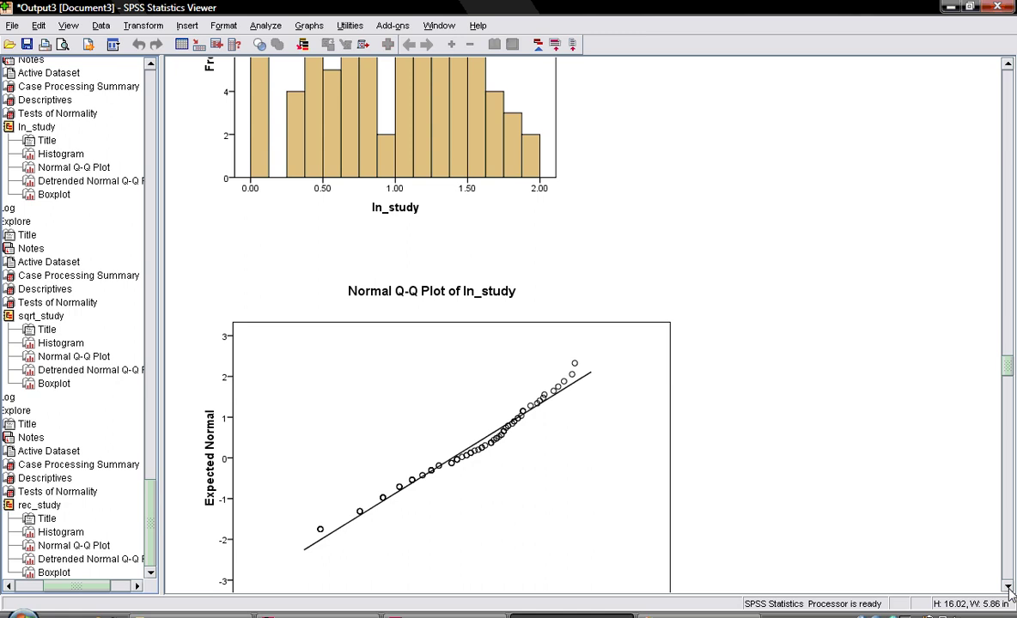
click(1009, 588)
click(1008, 587)
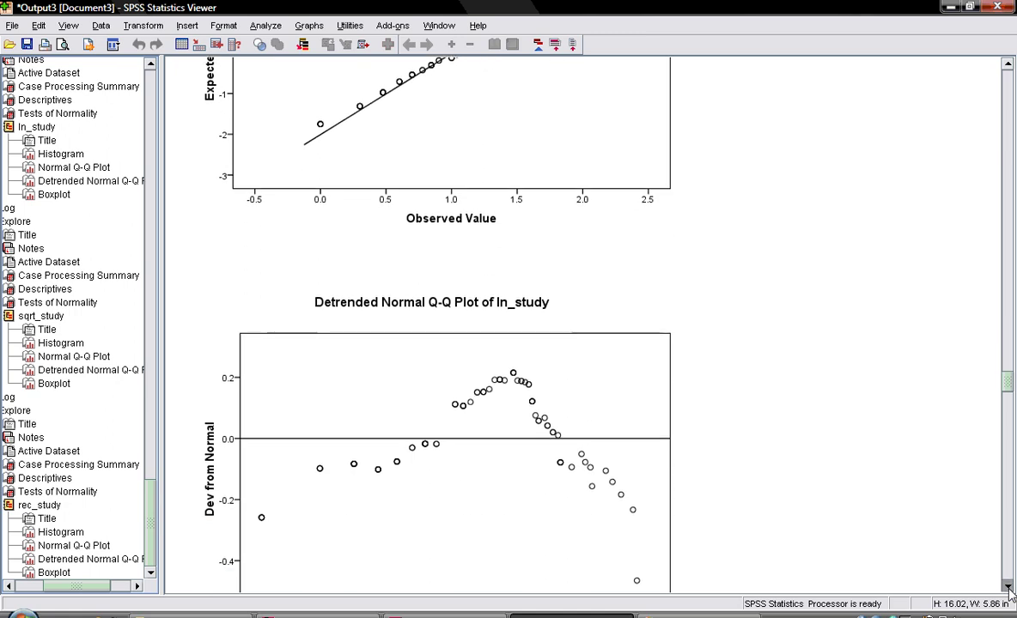
click(1008, 588)
click(1009, 588)
click(1008, 587)
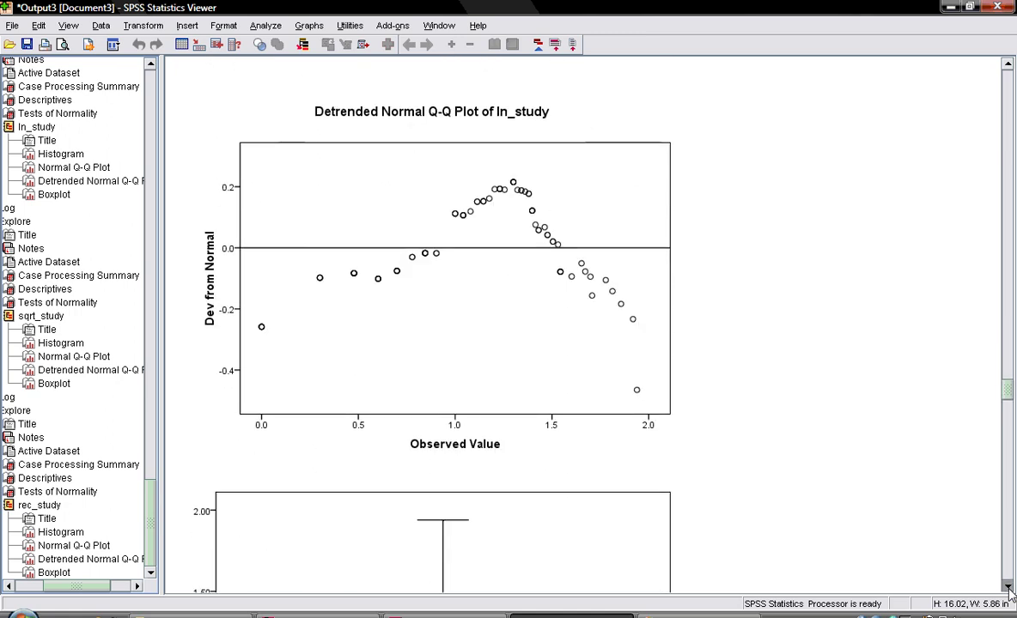
click(1008, 587)
click(1009, 588)
click(1008, 588)
click(1008, 588)
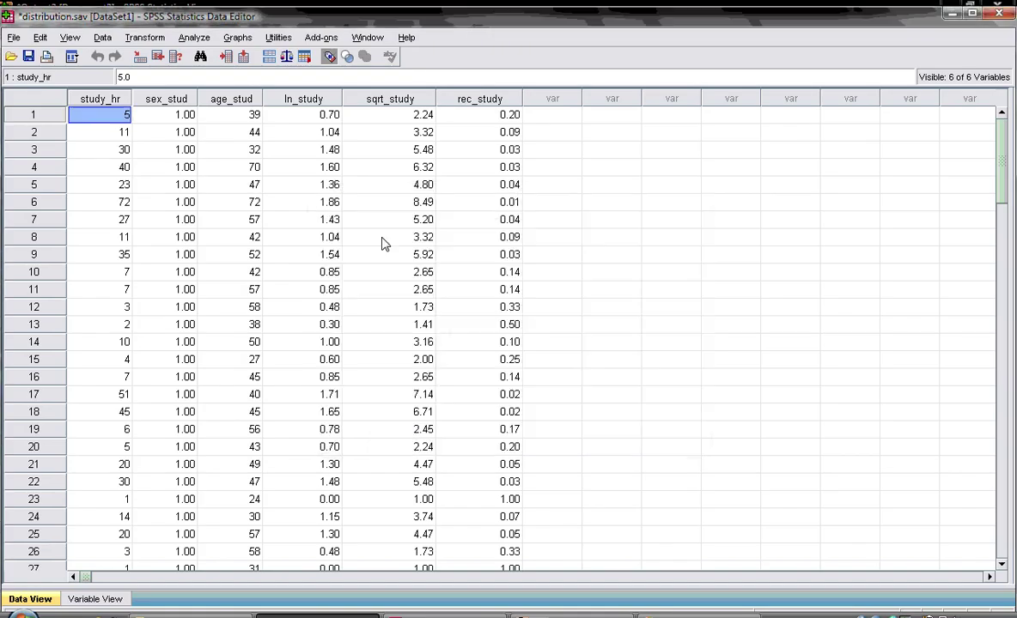
Step: Reset Compute Variable and define target sqrt_study as SQRT(study_hr)
click(155, 40)
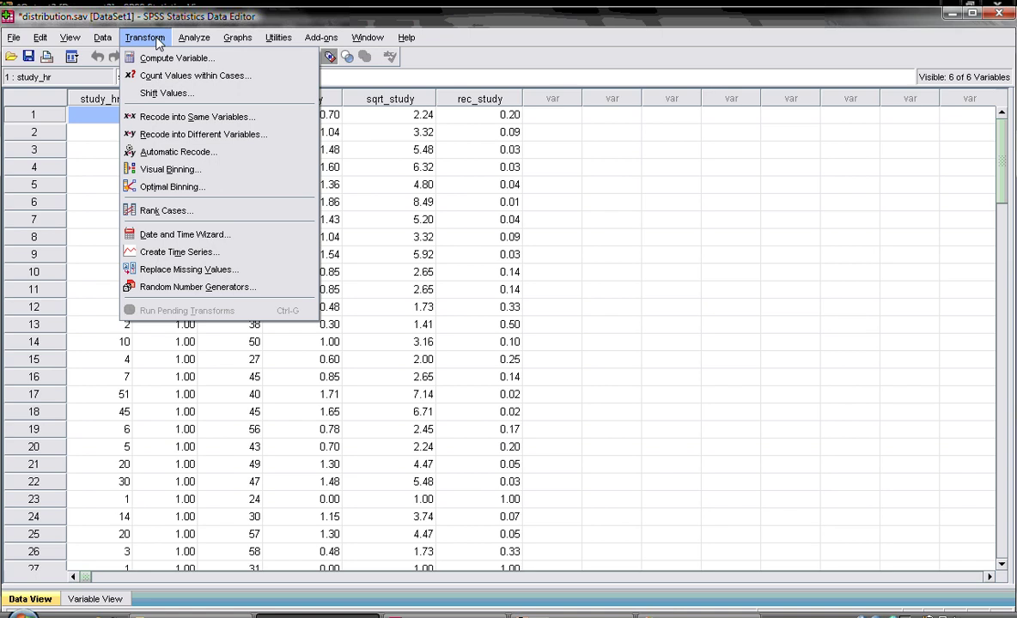
click(174, 58)
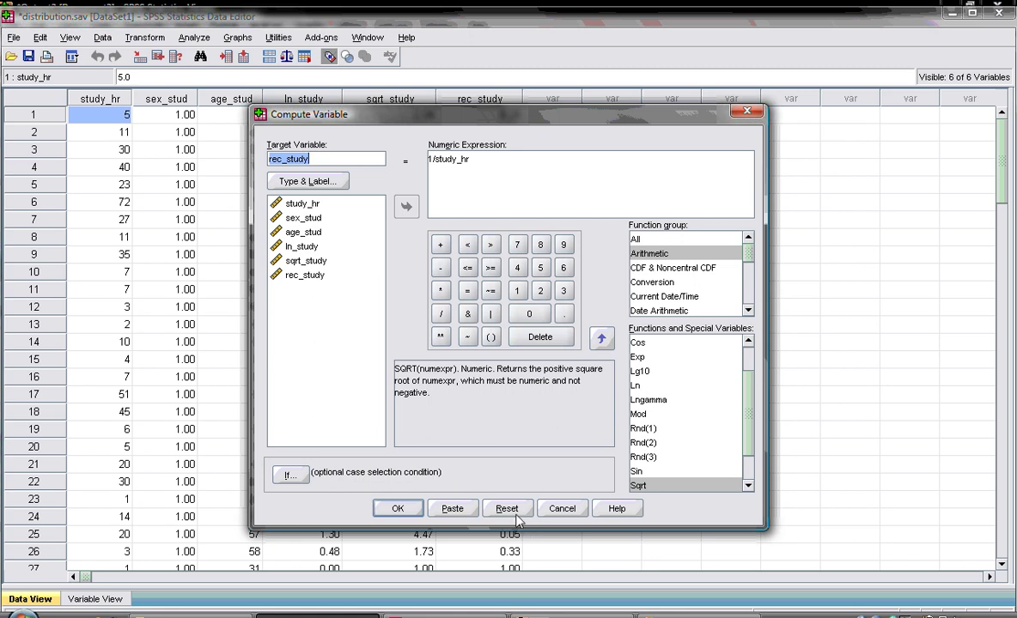
click(507, 509)
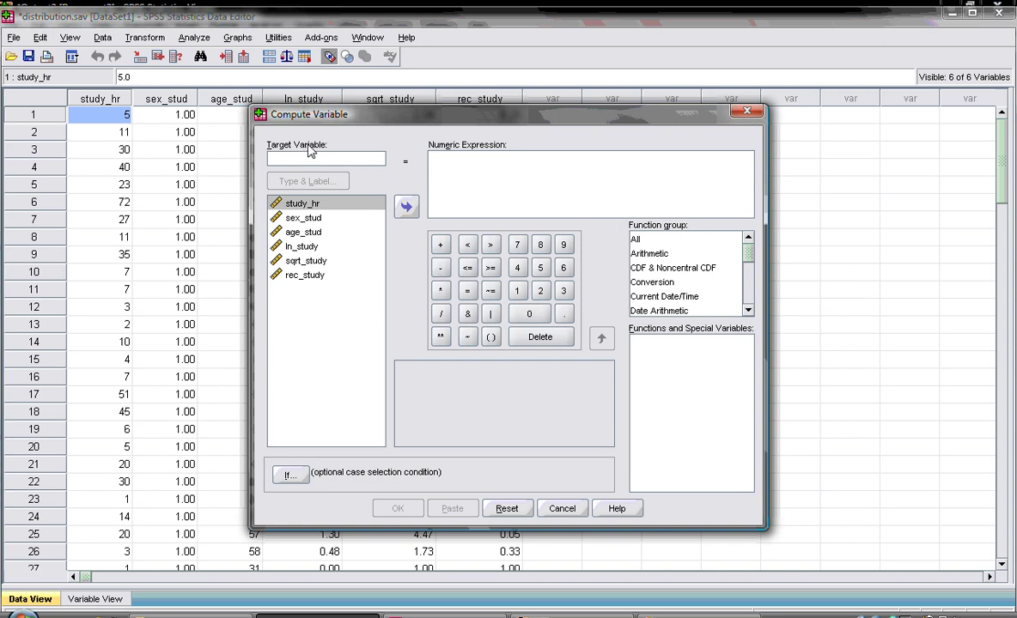
text(sgret)
key(BackSpace)
key(BackSpace)
text(t_)
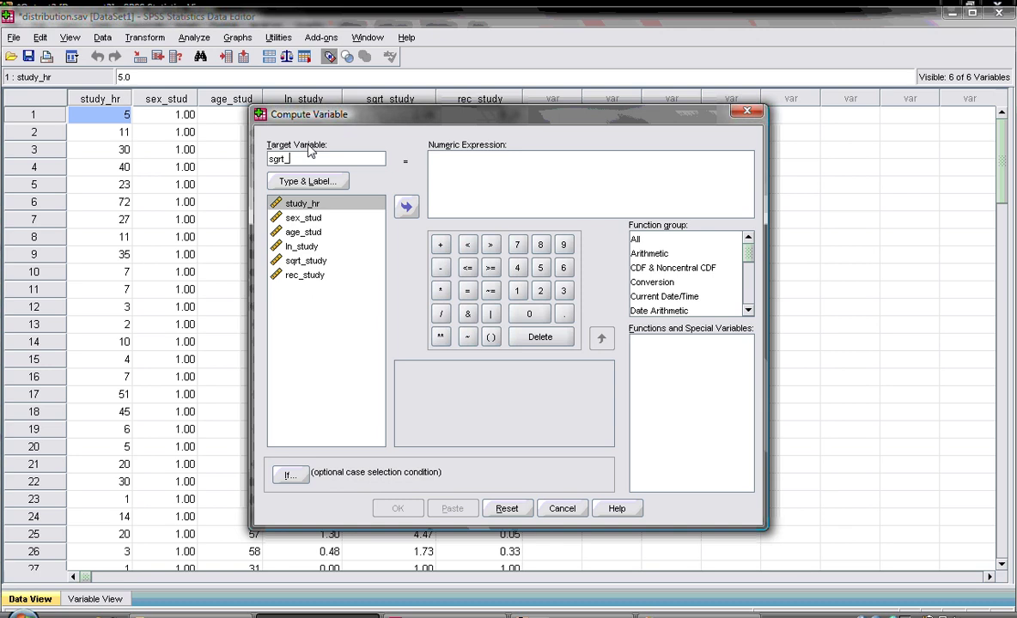
text(study)
click(651, 253)
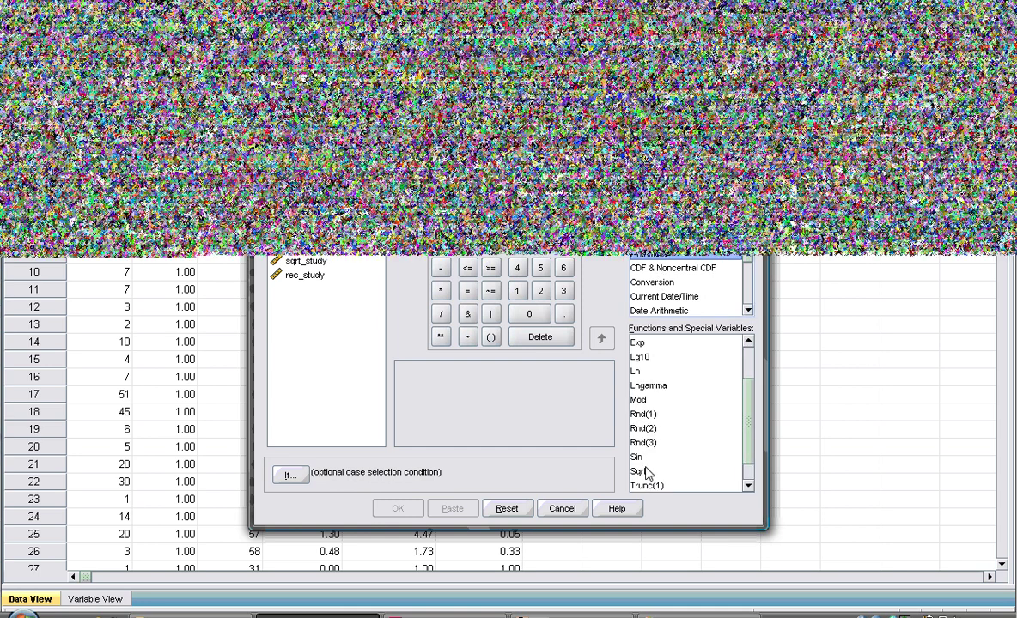
double_click(640, 472)
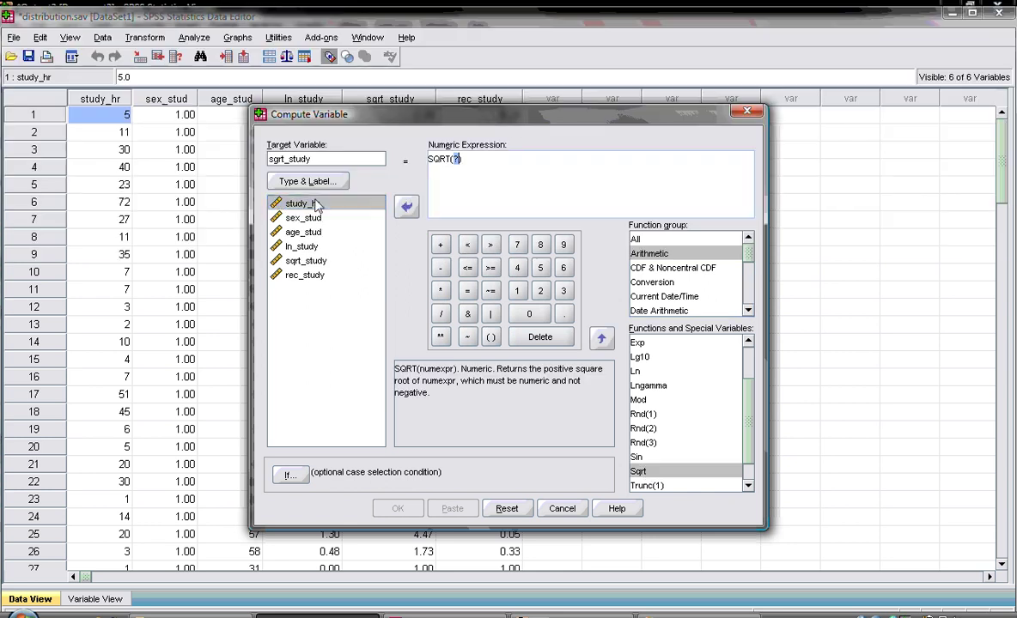
click(406, 210)
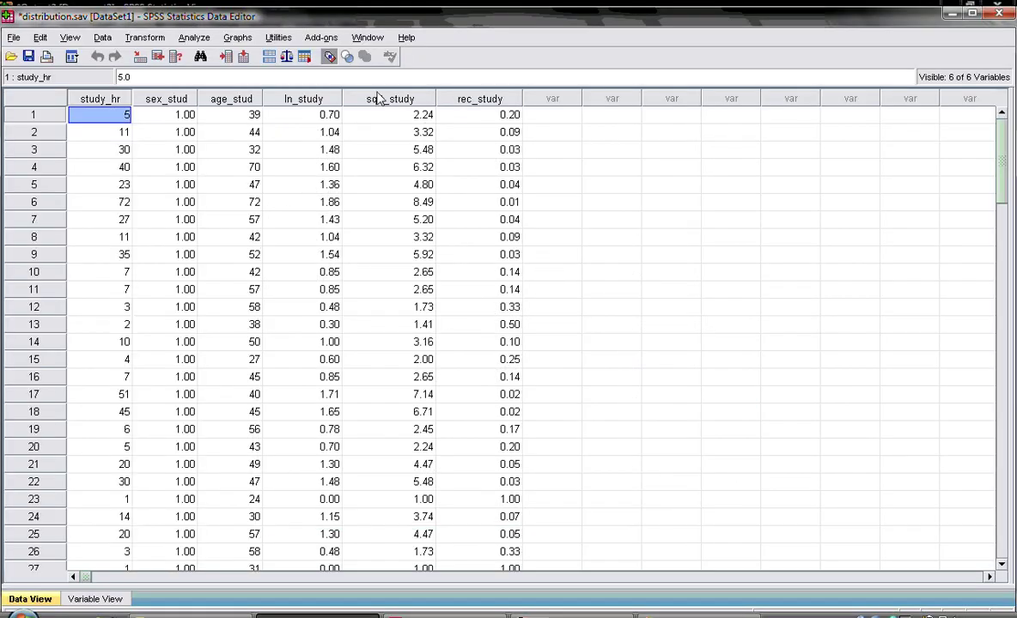
Step: Run Explore on sqrt_study with the chosen plot settings
click(194, 37)
mouse_move(299, 82)
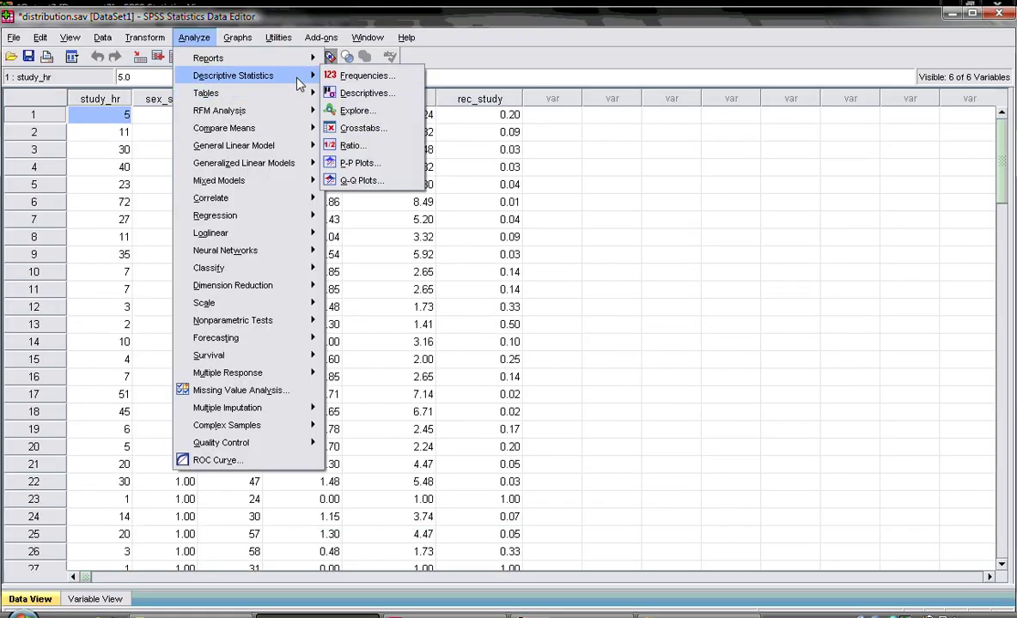
click(353, 110)
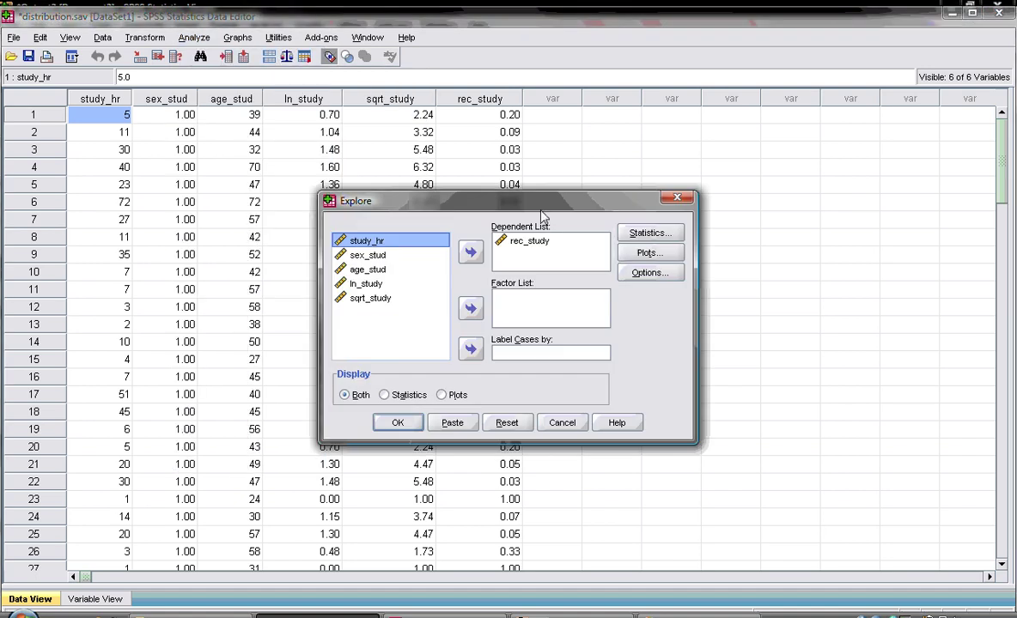
click(640, 256)
click(432, 421)
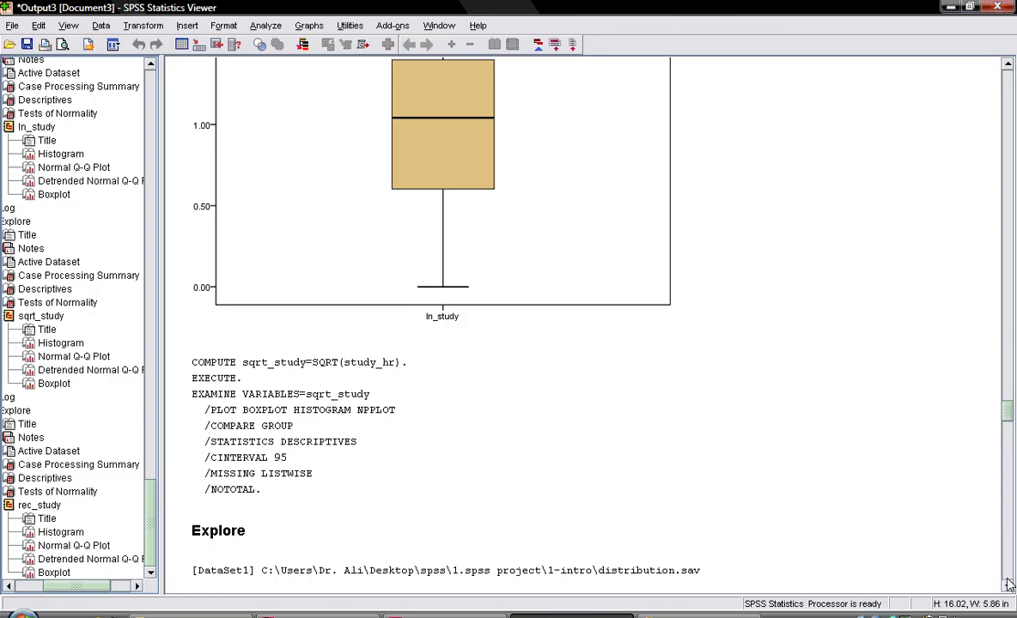
Step: Review the sqrt_study histogram and Shapiro-Wilk .943 (sig .000), then return to the Explore dialog
click(1009, 460)
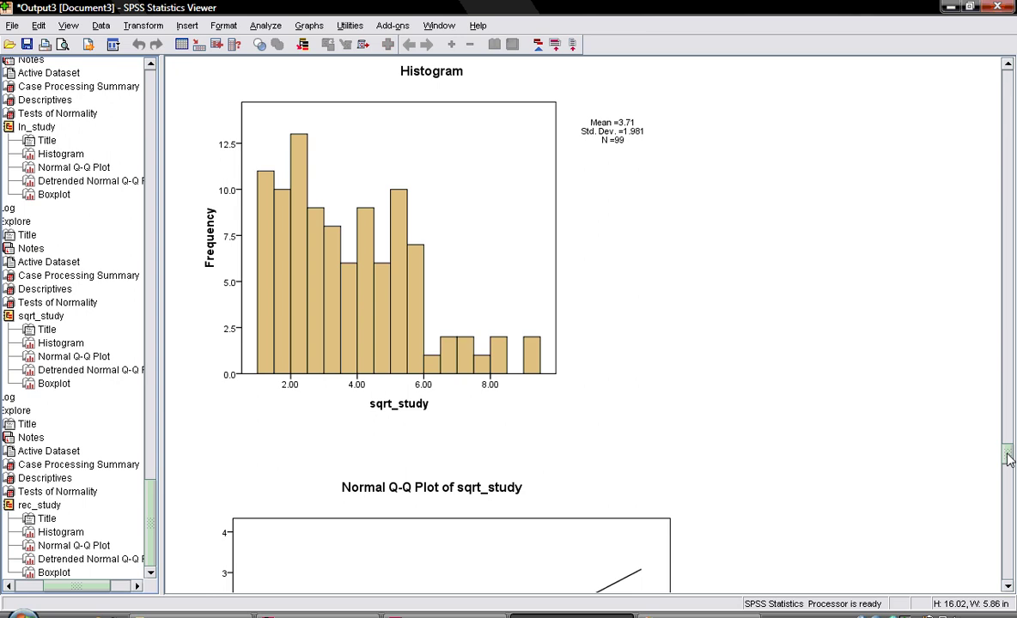
drag(1009, 460, 1007, 438)
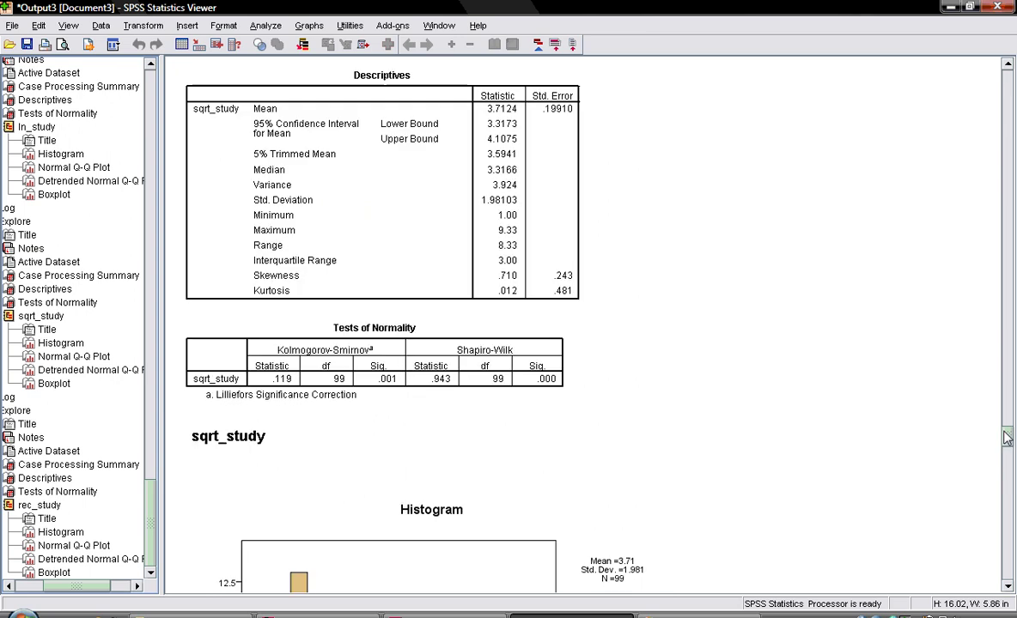
drag(1007, 438, 1007, 458)
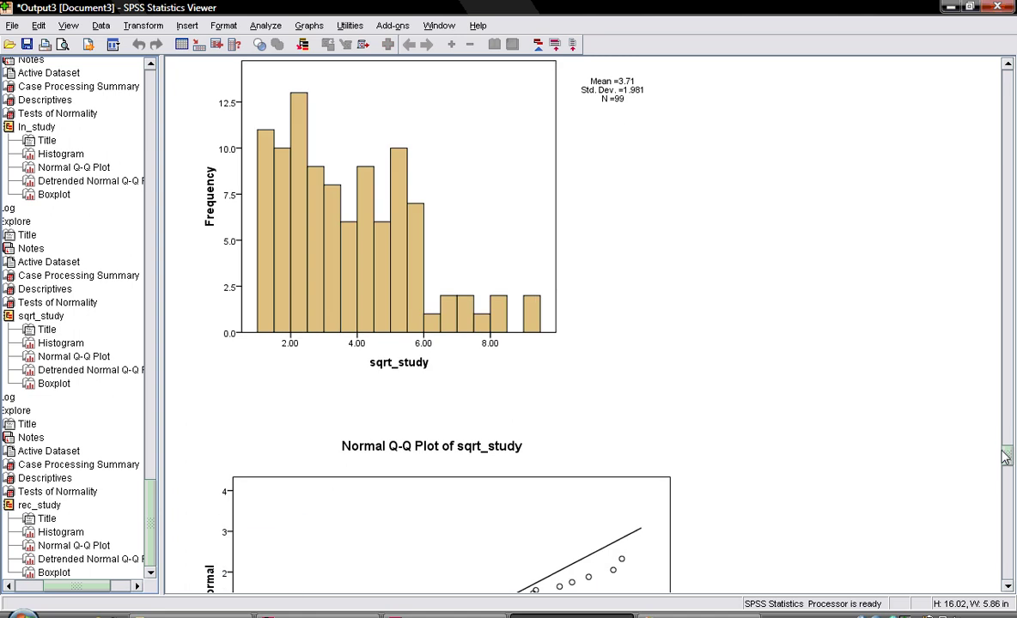
drag(1007, 458, 976, 356)
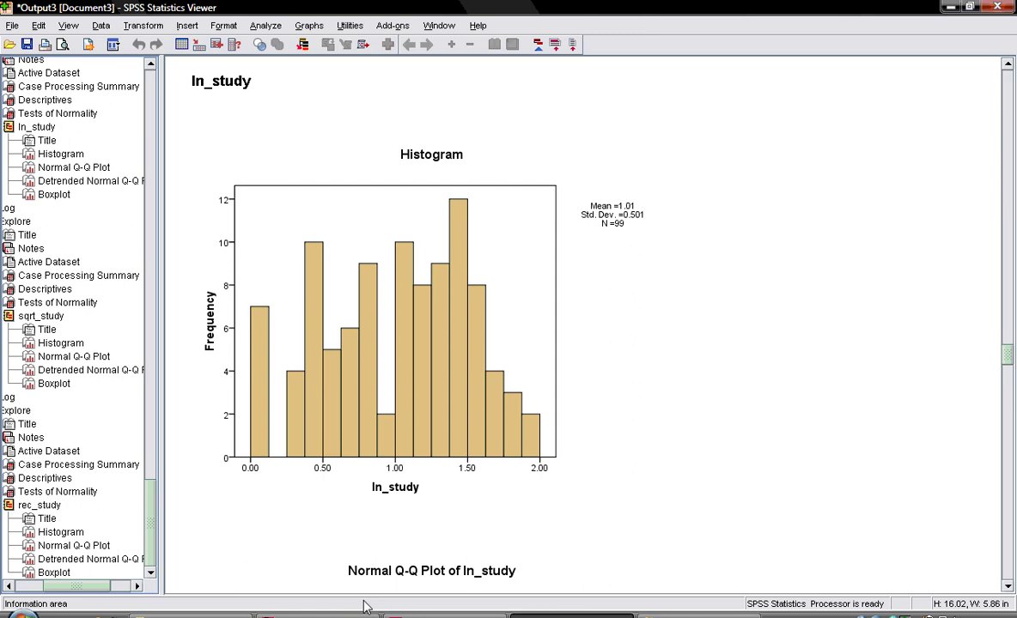
click(322, 615)
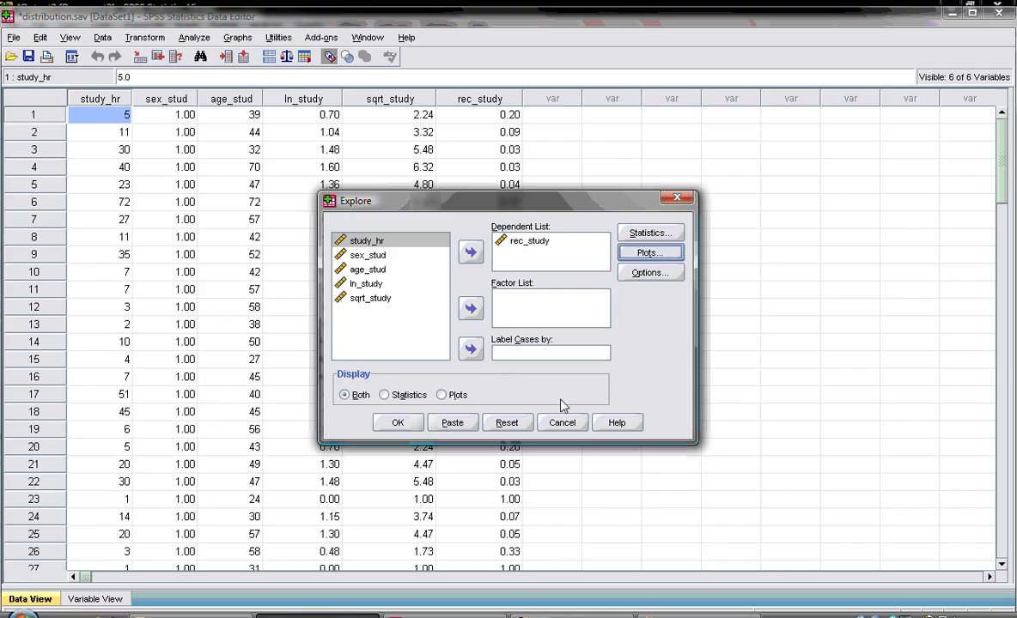
Step: Cancel both the Explore and Compute Variable dialogs without changing any columns
click(561, 422)
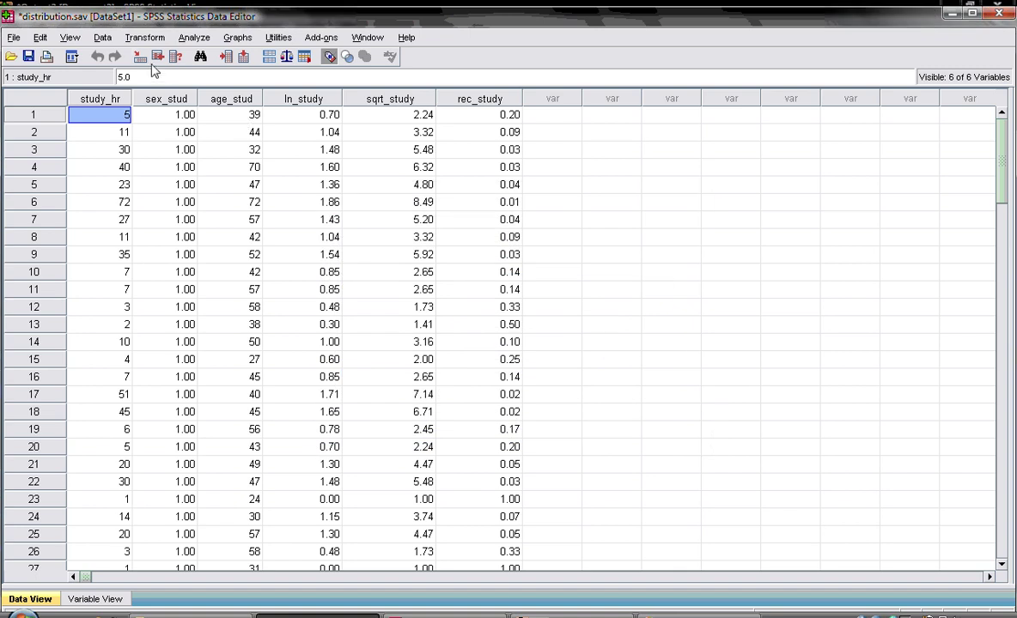
click(143, 38)
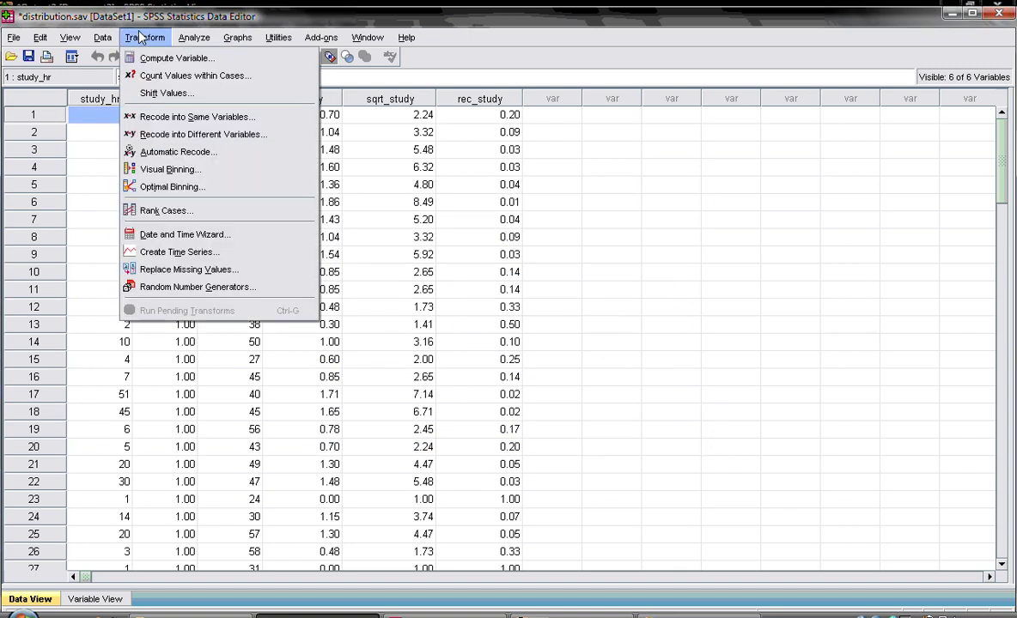
click(191, 60)
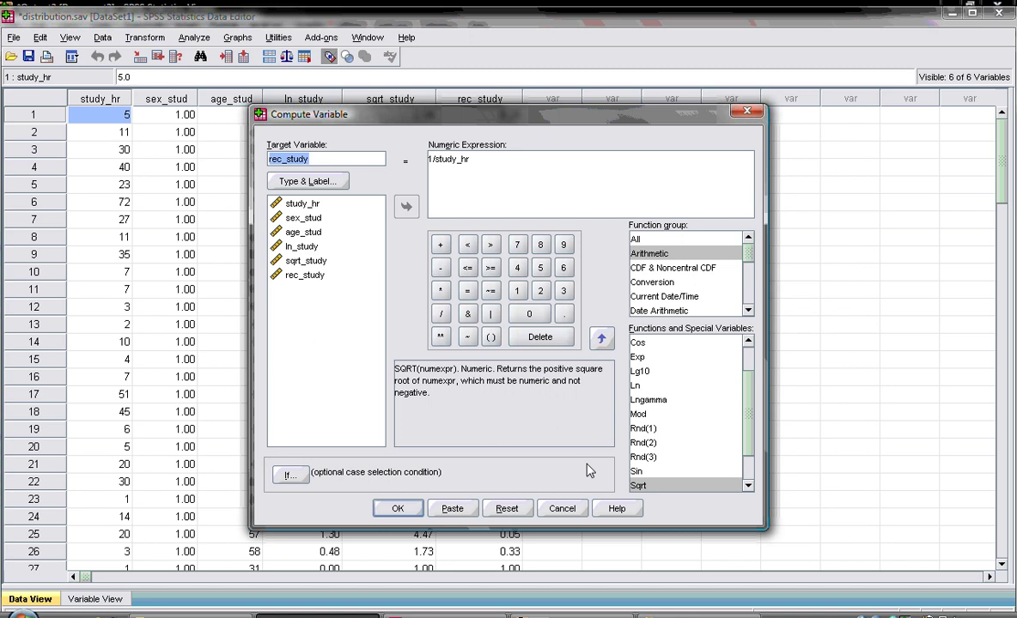
click(563, 509)
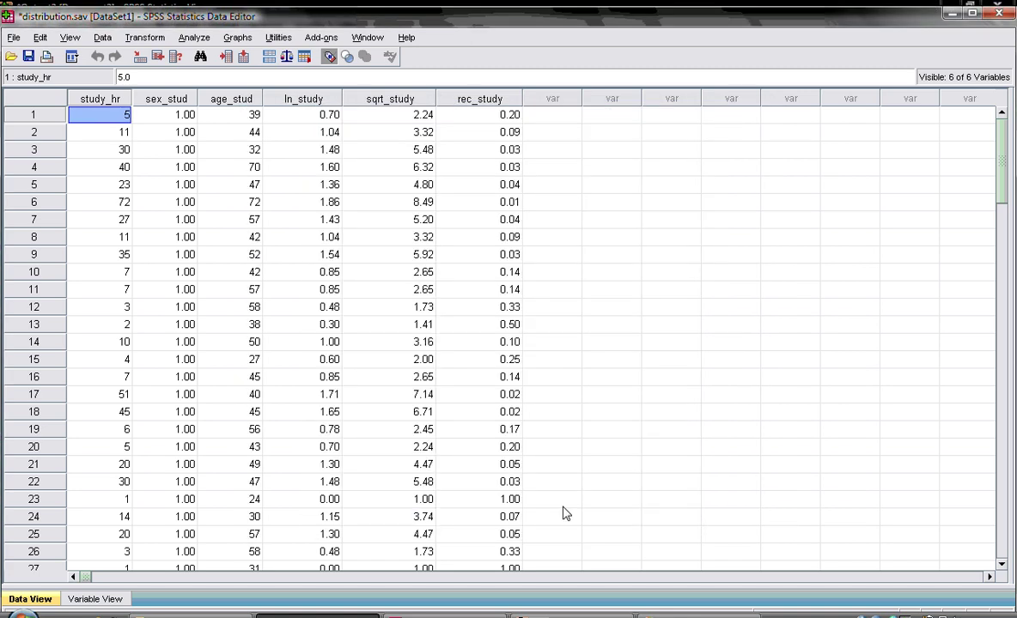